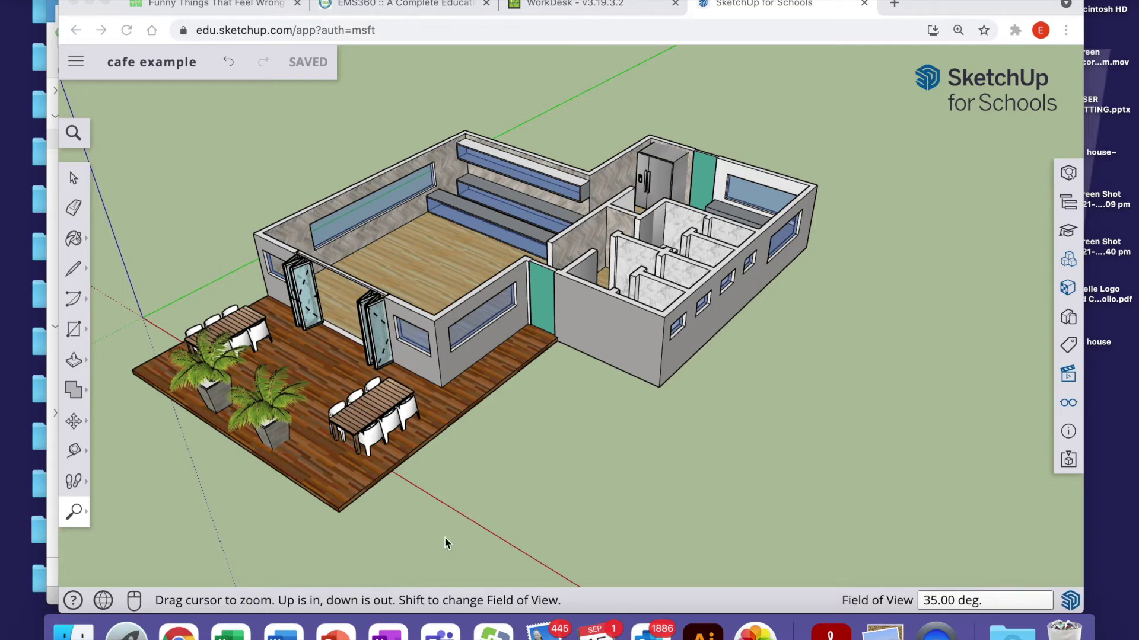
- Select all the connected geometry of the cafe building and deck and make it a group
click(74, 180)
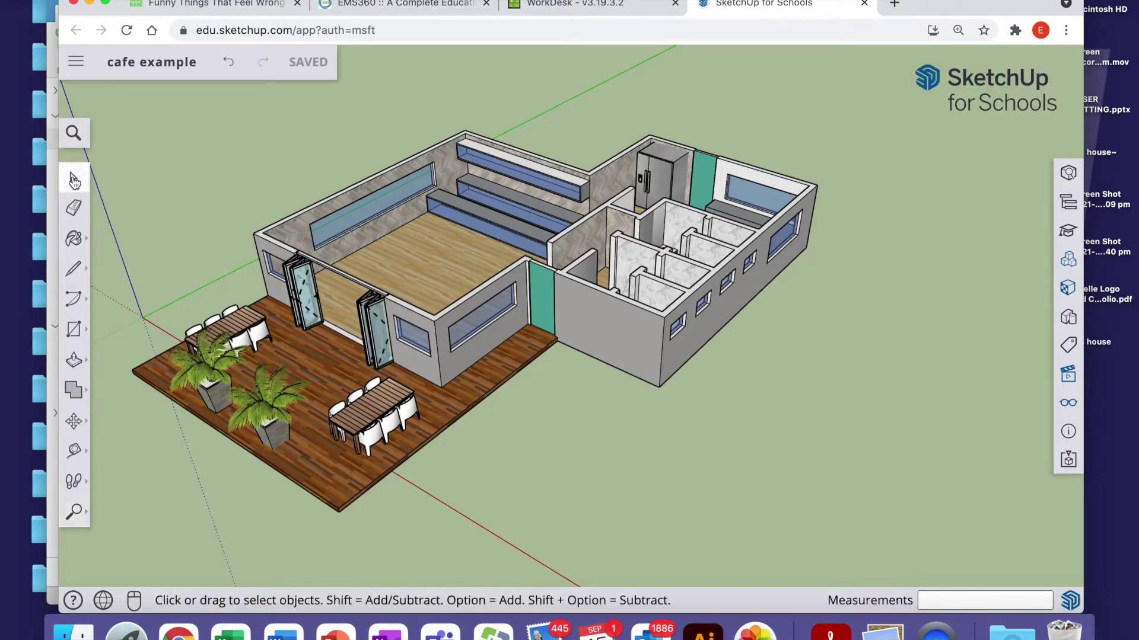
triple_click(597, 319)
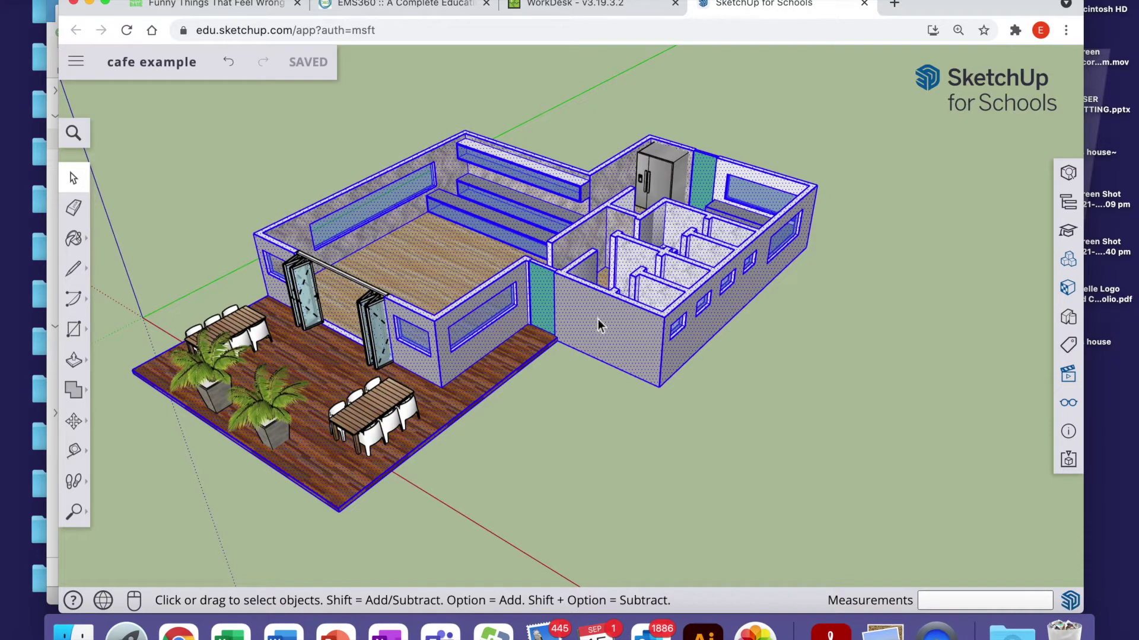
right_click(593, 323)
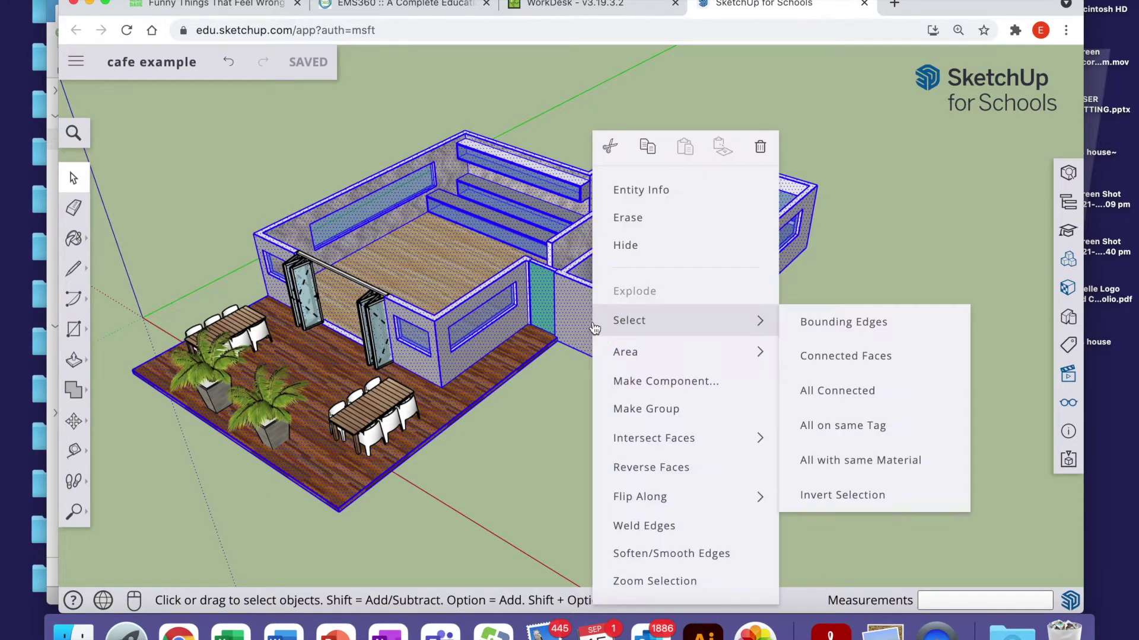
click(628, 408)
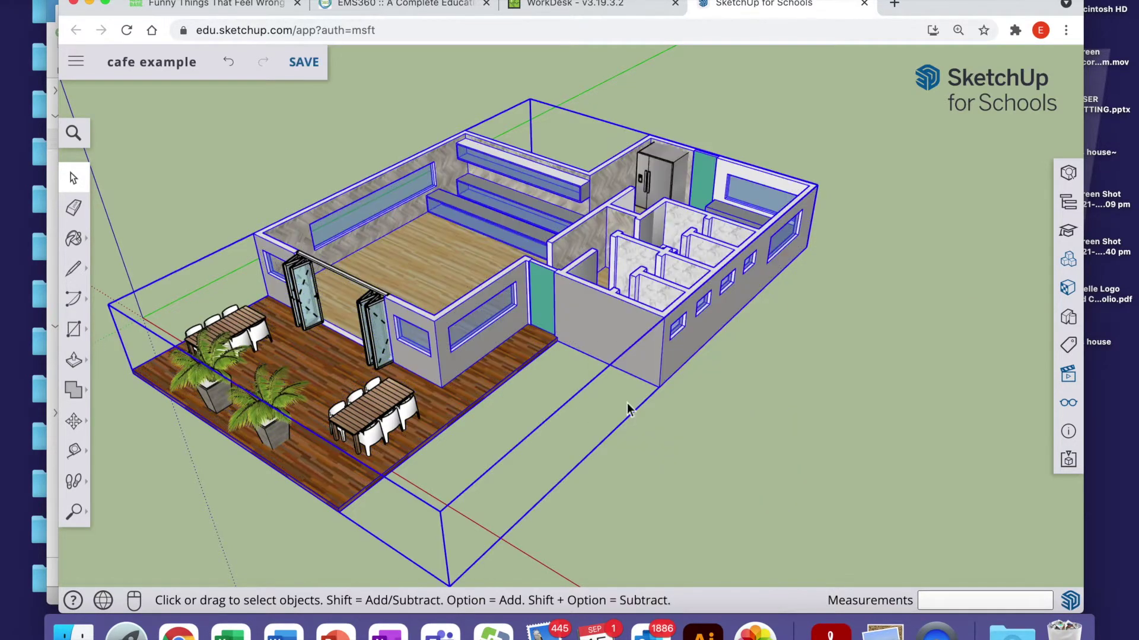
click(856, 434)
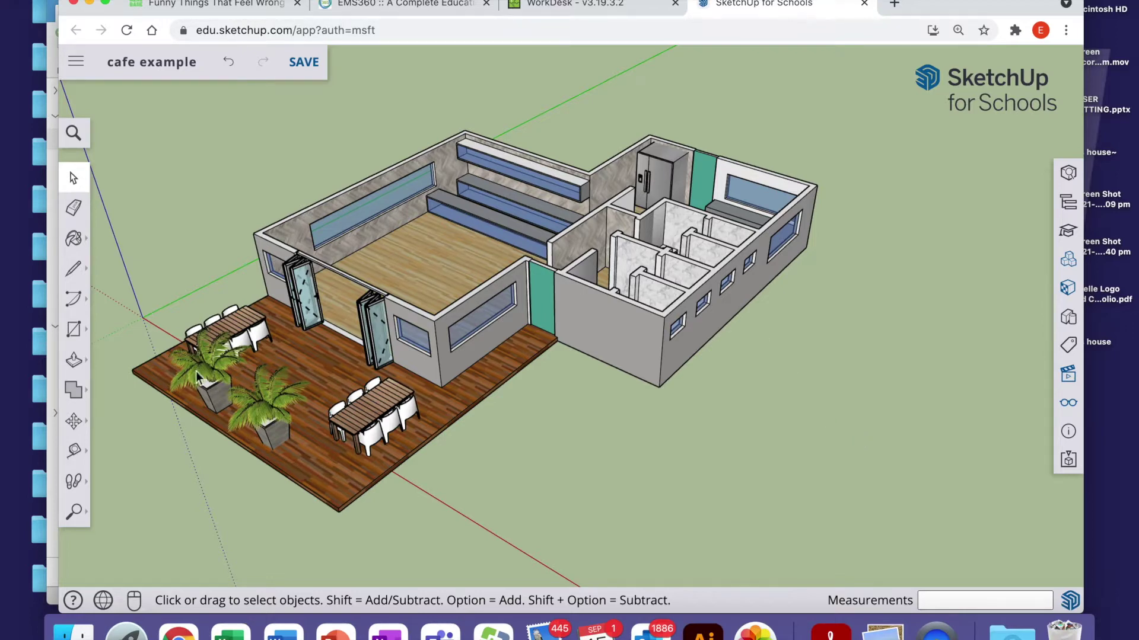
- Draw a 13000 mm by 14000 mm roof rectangle over the wall tops, from the deck-side outer corner to the diagonally opposite outer corner
click(73, 329)
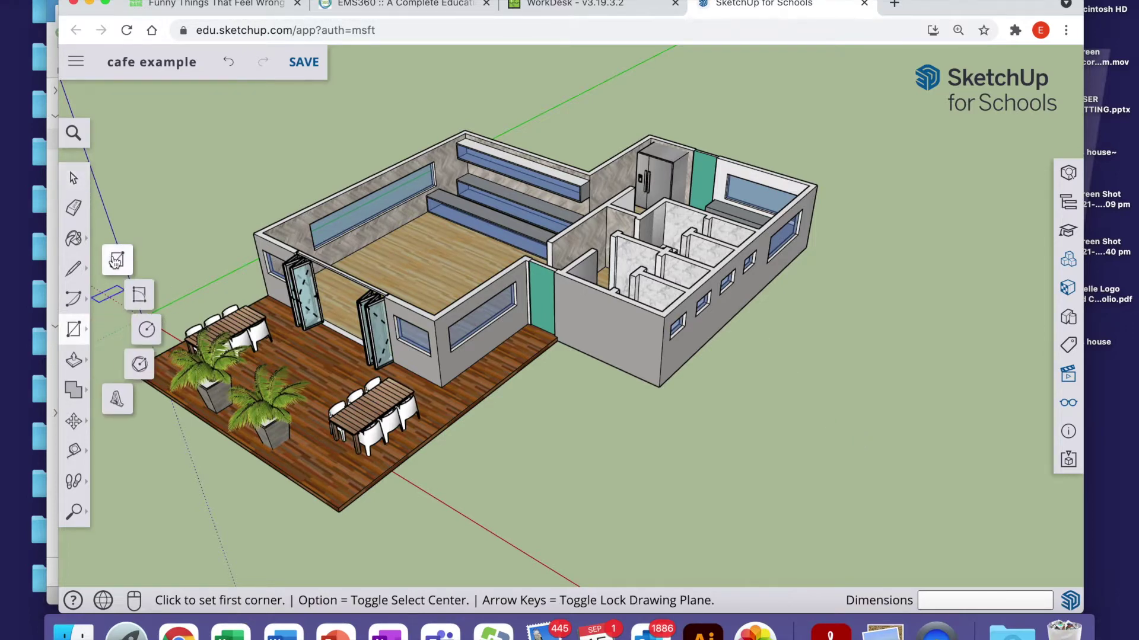
click(254, 233)
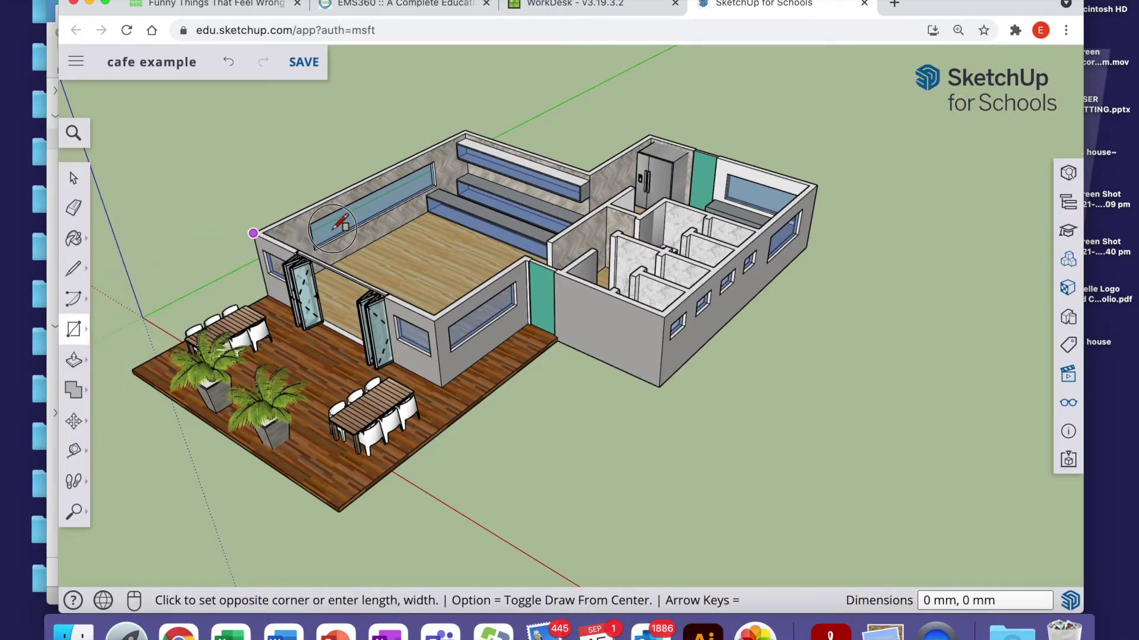
click(824, 176)
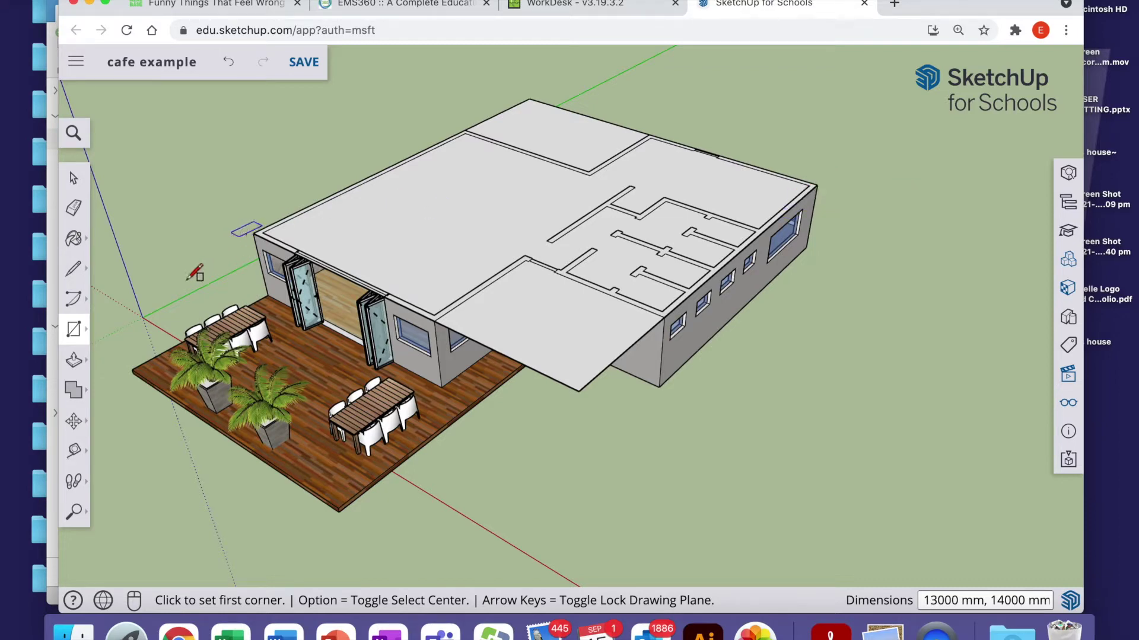
- Push/Pull the roof rectangle upward about 945 mm to give it thickness
click(75, 363)
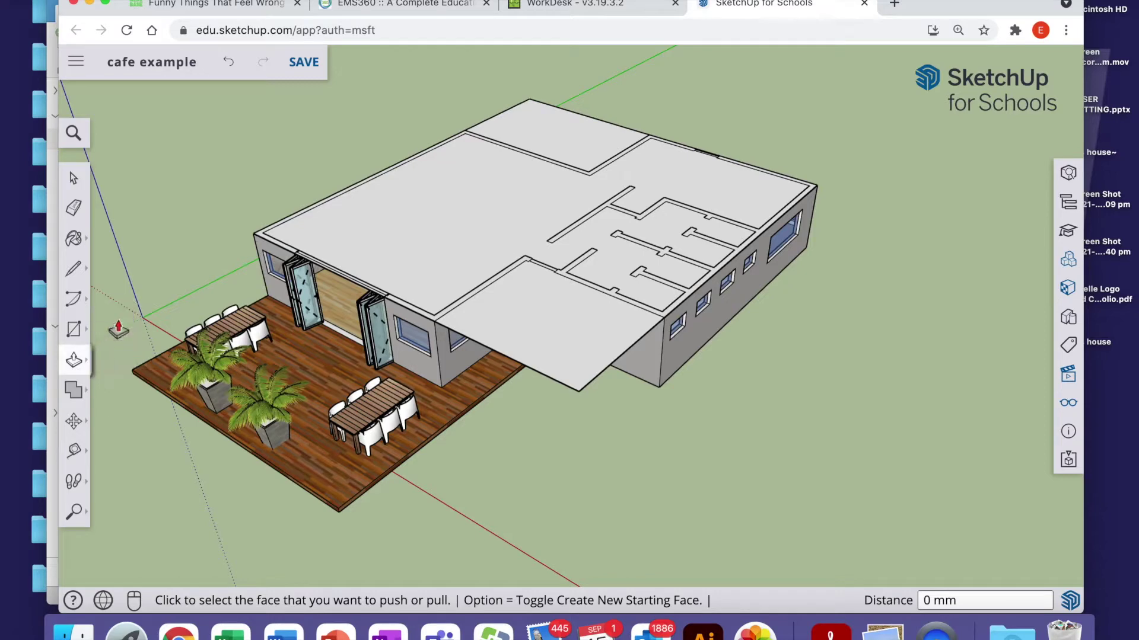
click(515, 323)
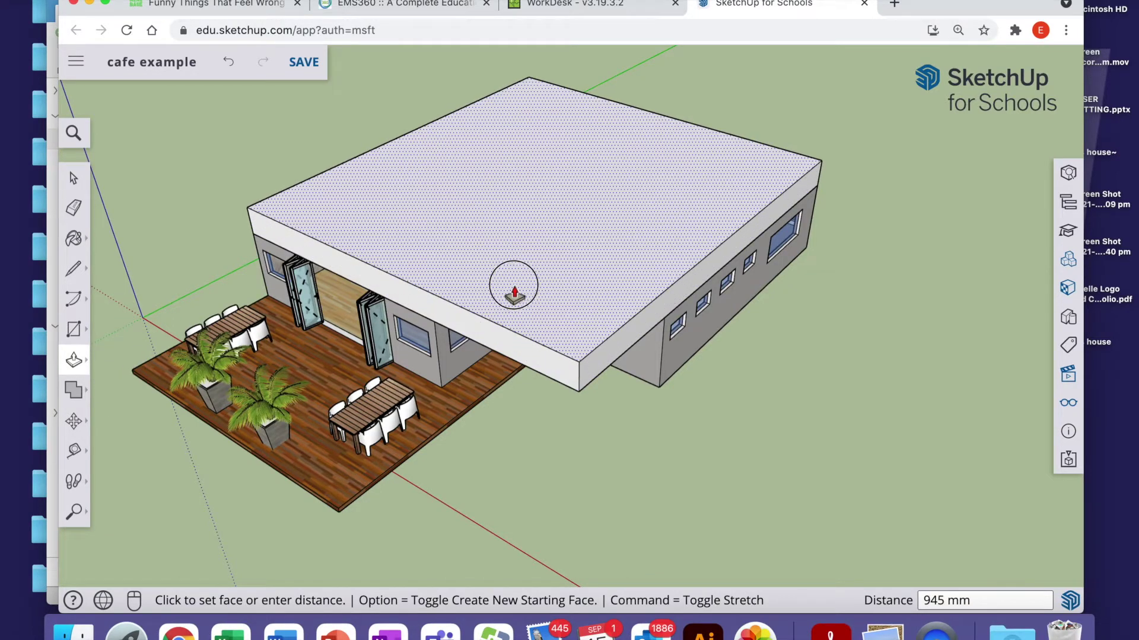
click(514, 293)
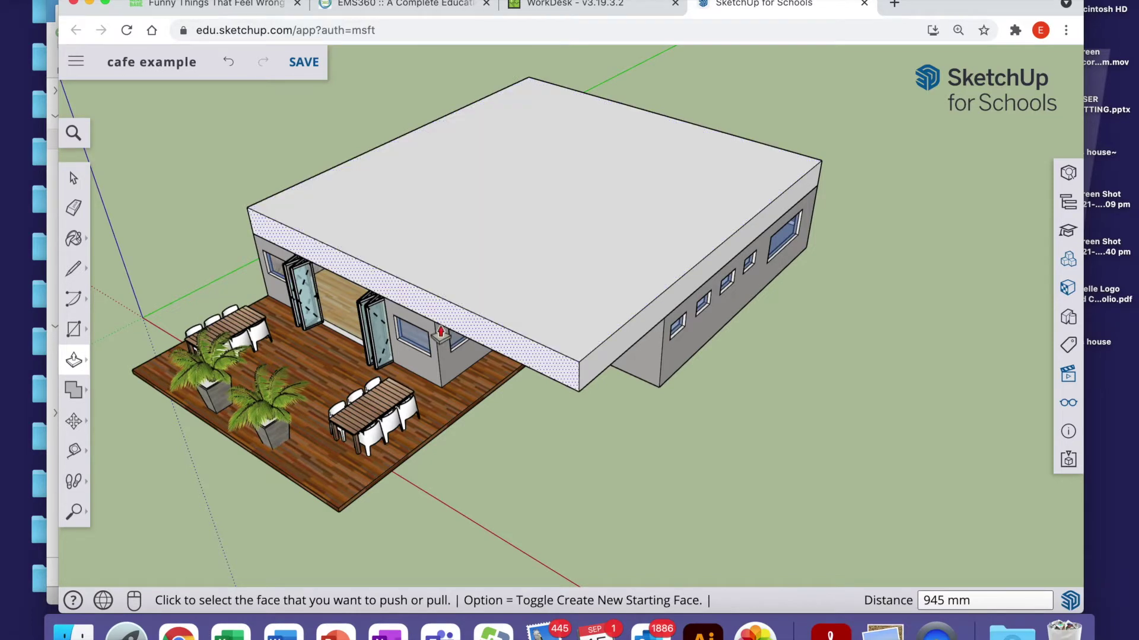
- Extend the roof's deck-side edge face outward by 1000 mm to form an overhang
click(442, 323)
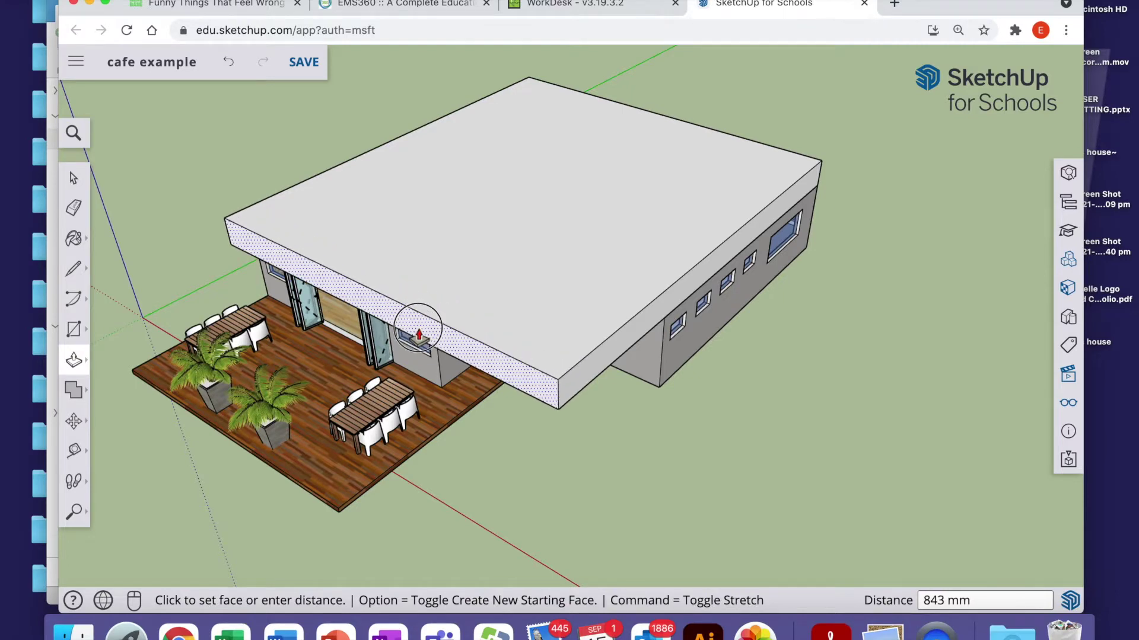
click(418, 329)
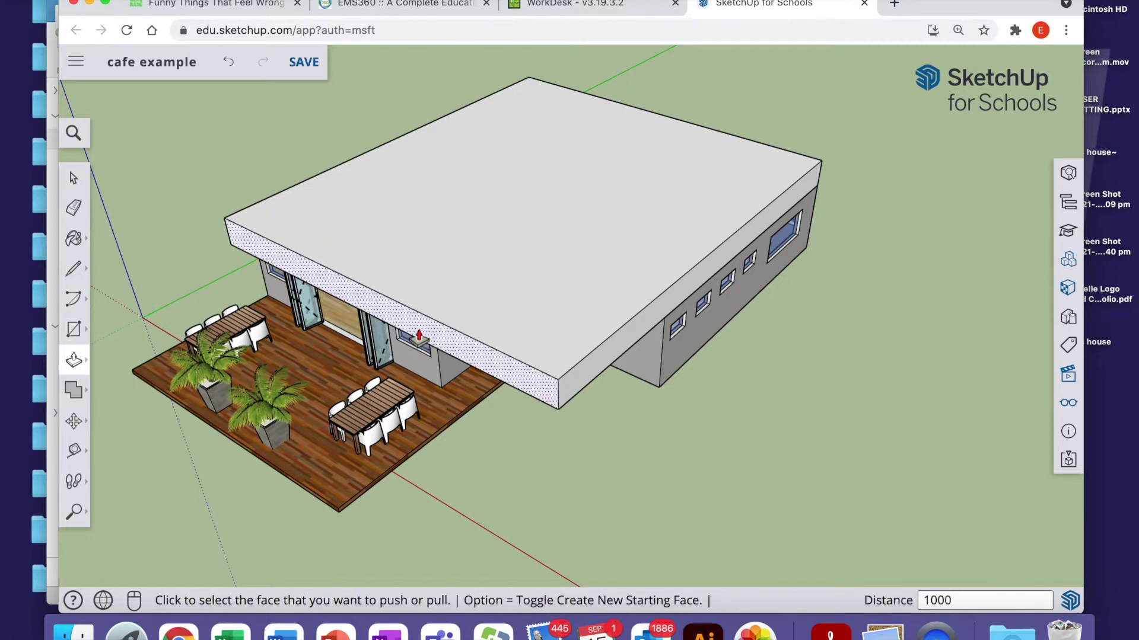
click(419, 337)
key(Return)
- Extend the roof edge face above the row of small windows outward by 1000 mm
click(734, 246)
click(751, 265)
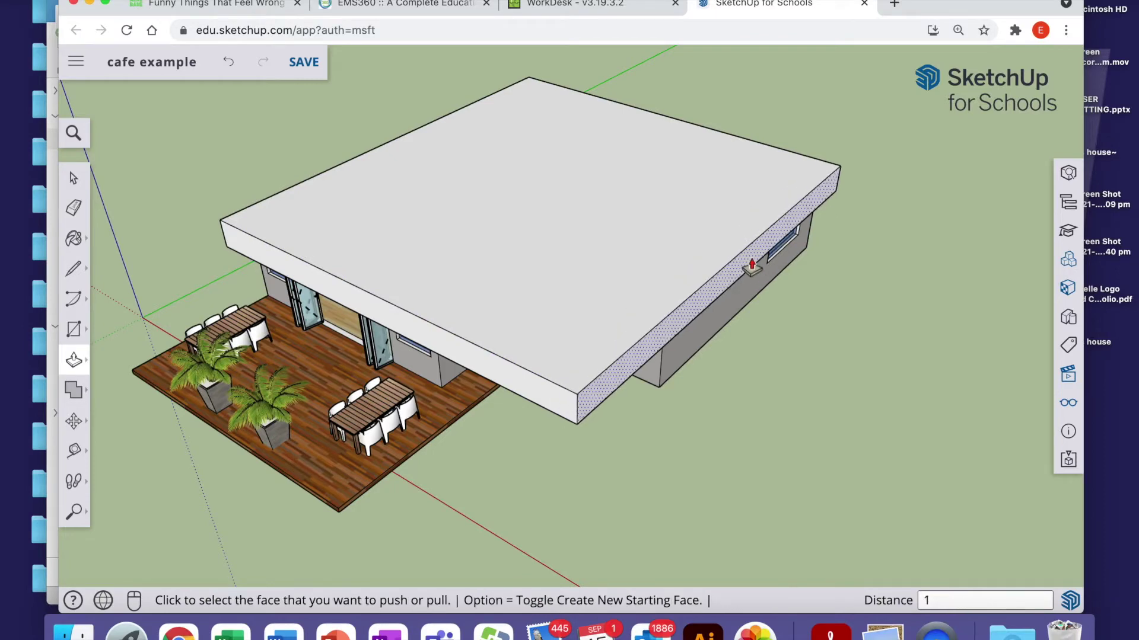
click(752, 265)
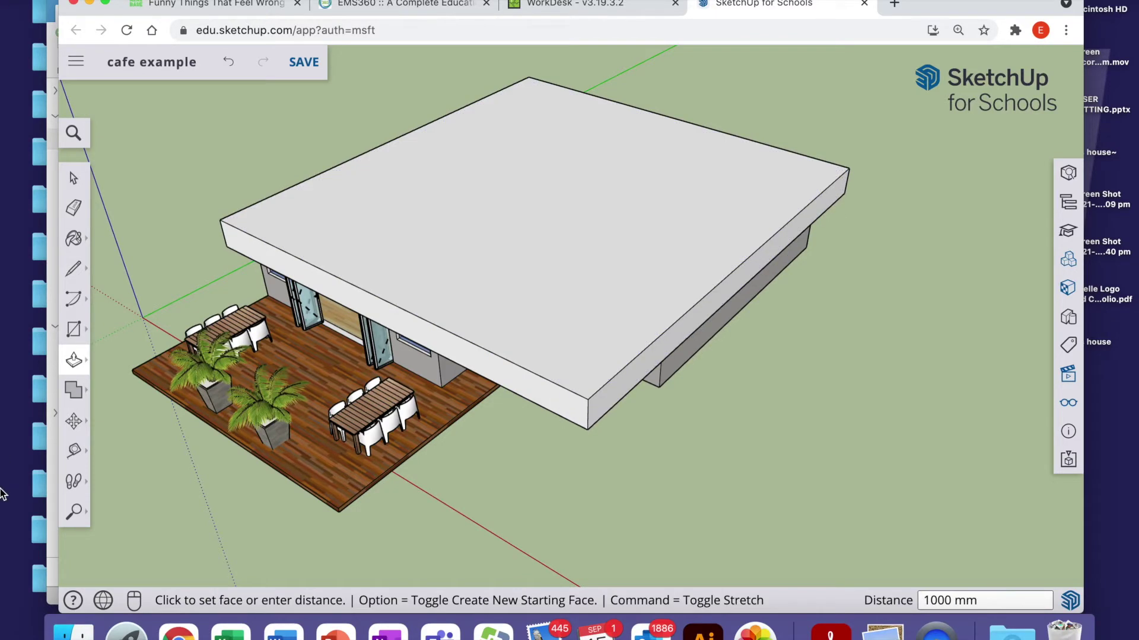
- Extend the roof edge face above the wall with the single long window outward by 1000 mm
click(72, 513)
click(115, 439)
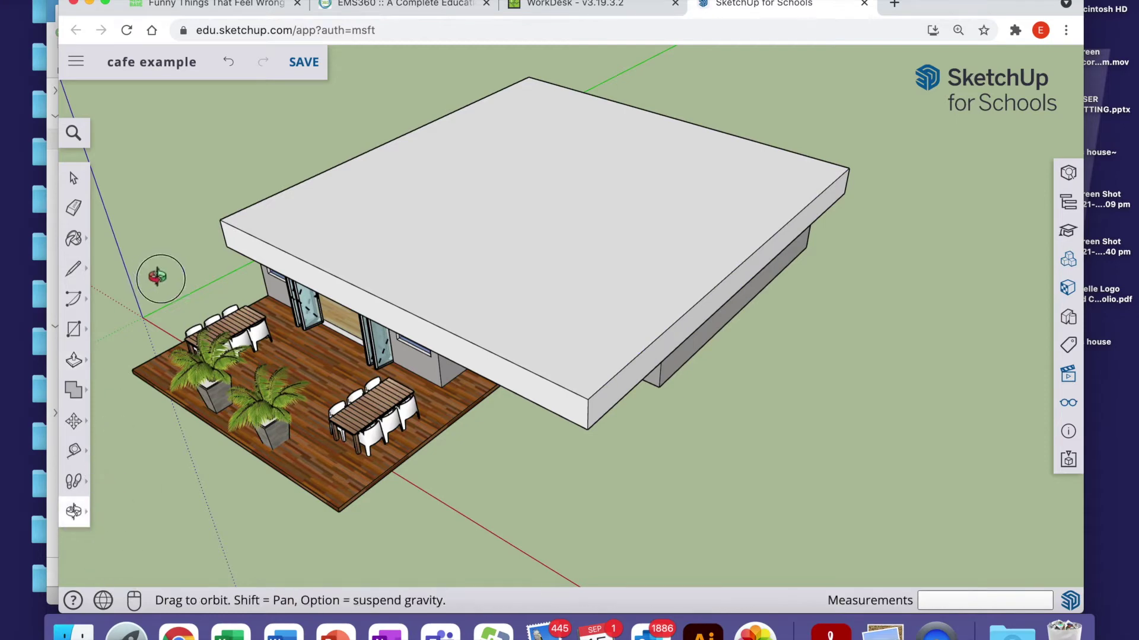
drag(157, 272, 686, 247)
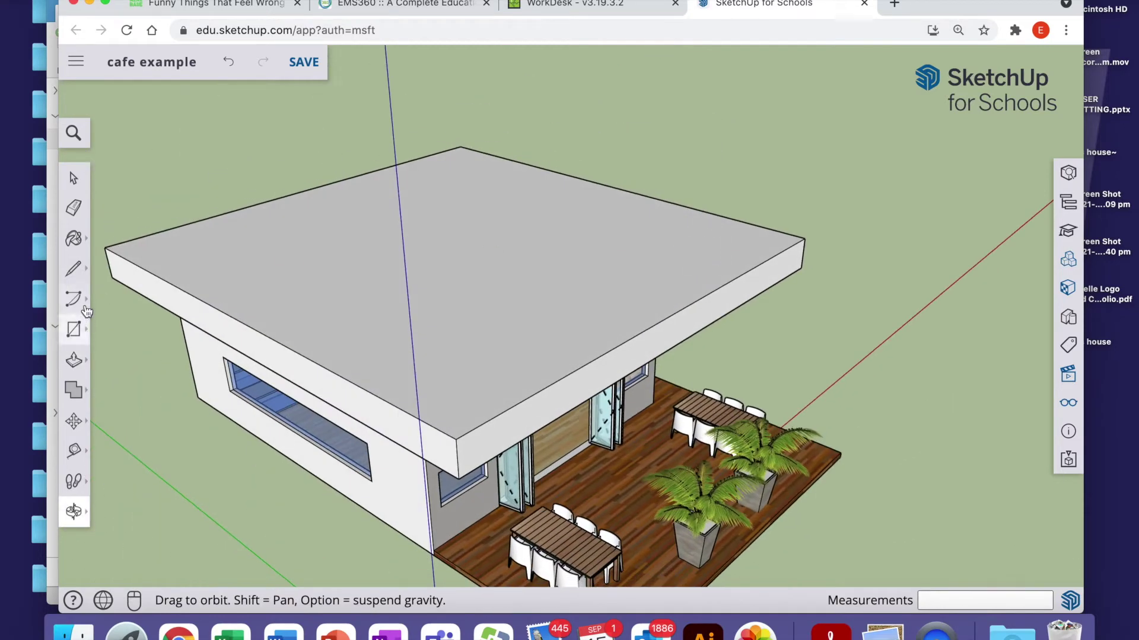
click(68, 370)
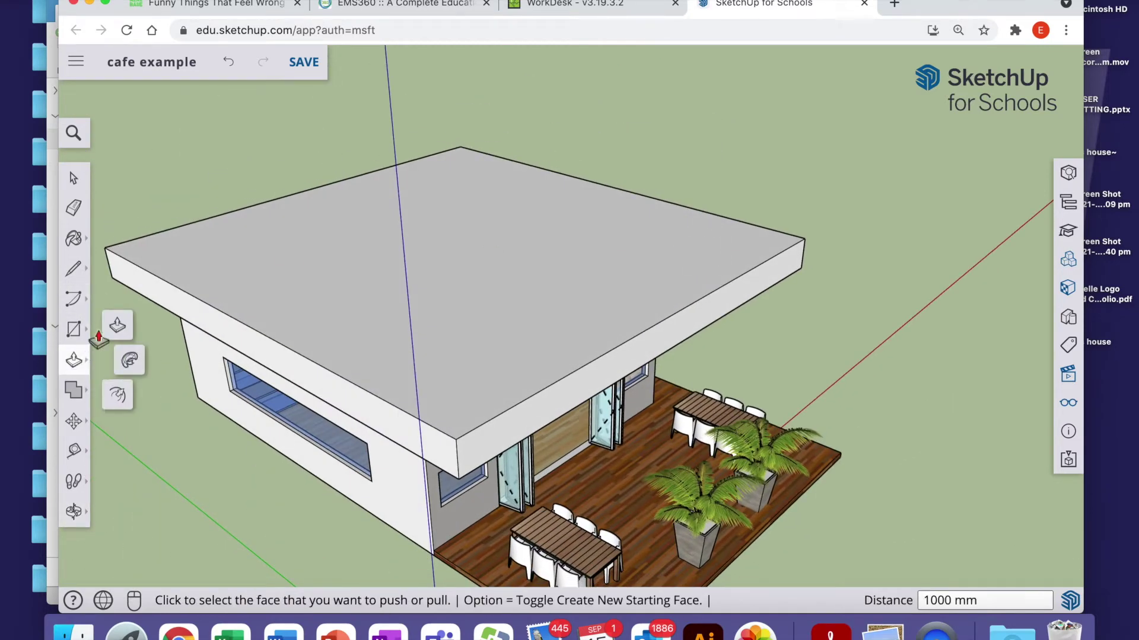
click(258, 347)
click(238, 359)
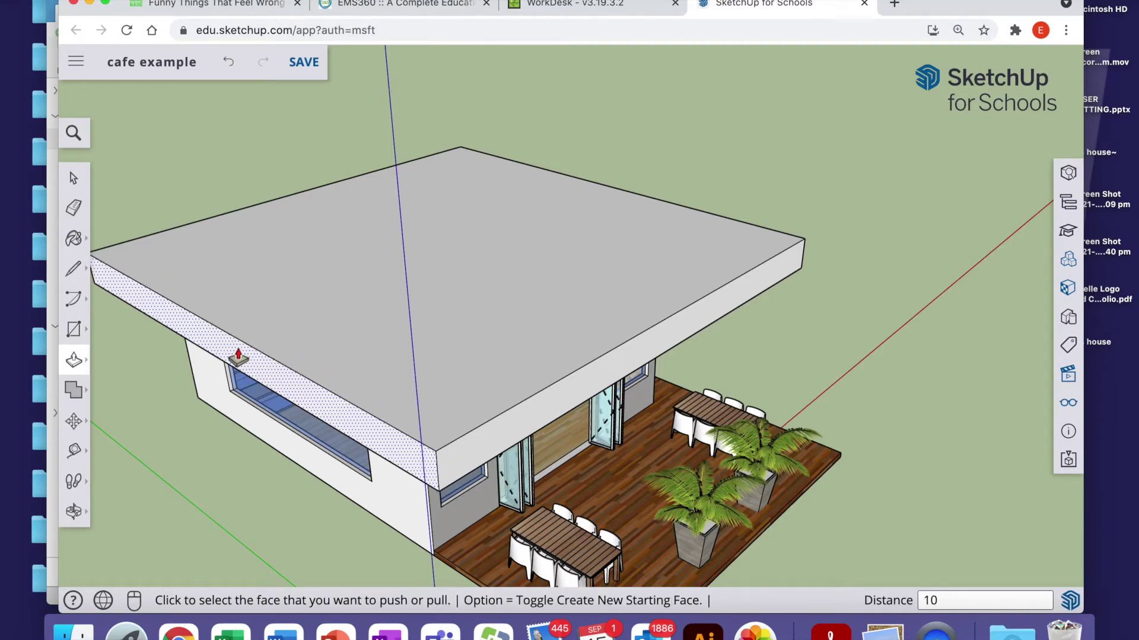
click(238, 359)
click(94, 399)
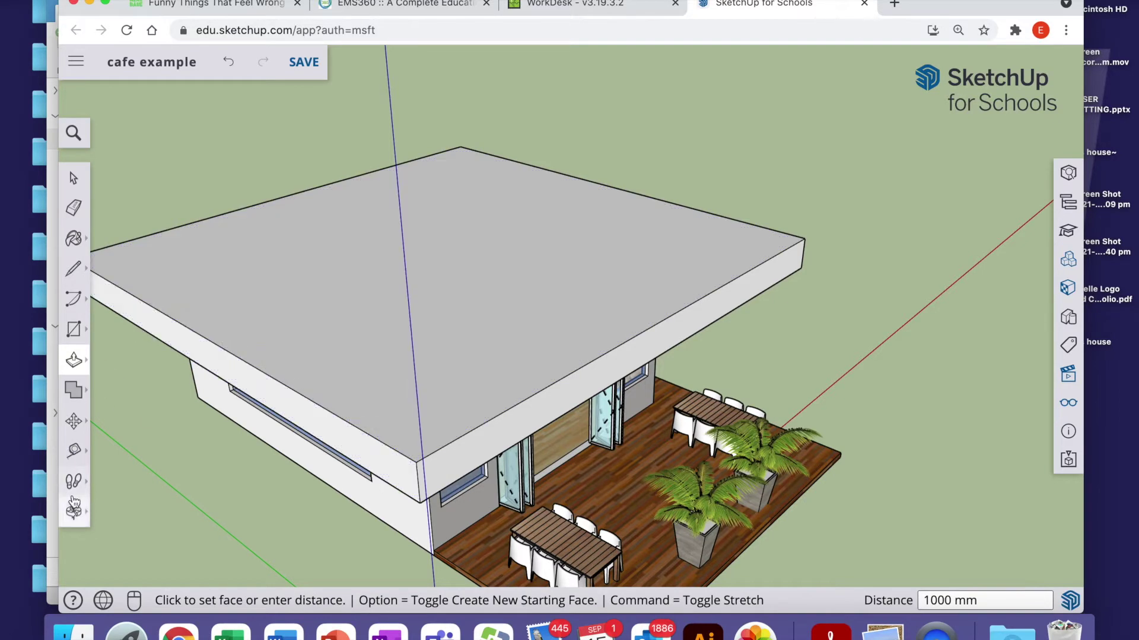
- Extend the roof's rear edge face, above the green back door, outward by 1000 mm
click(74, 511)
drag(166, 310, 780, 271)
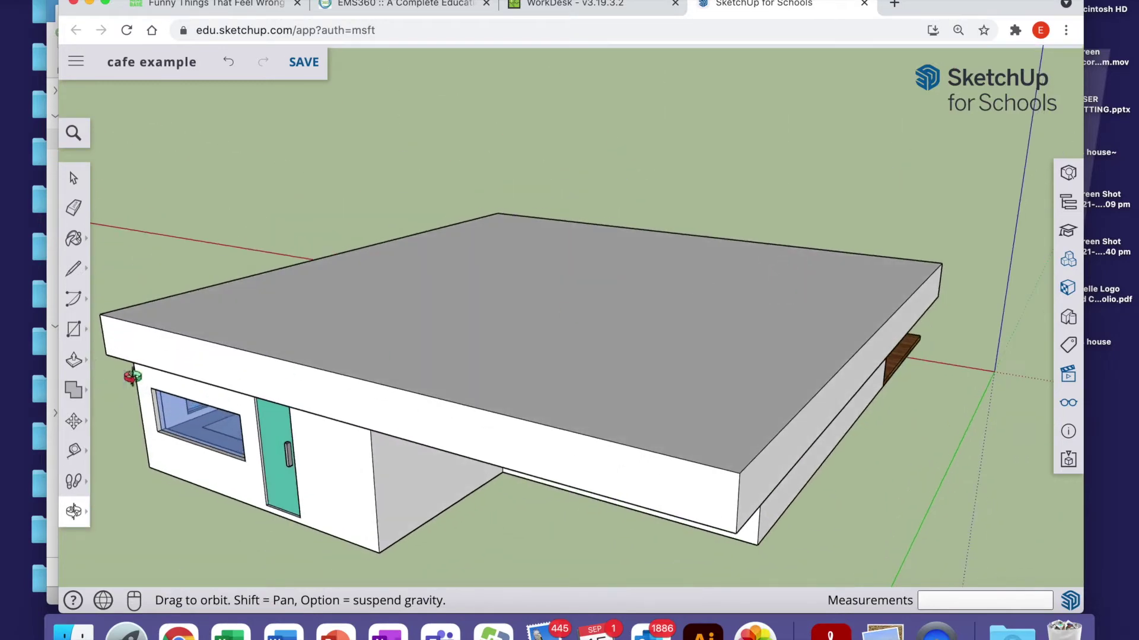
click(76, 367)
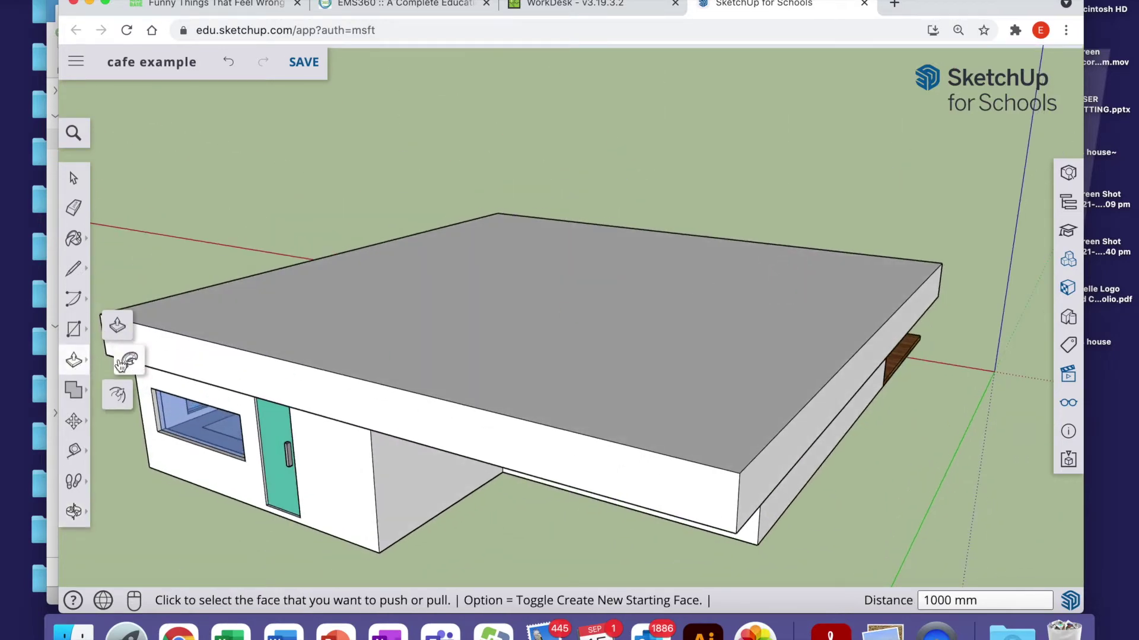
click(299, 396)
click(278, 393)
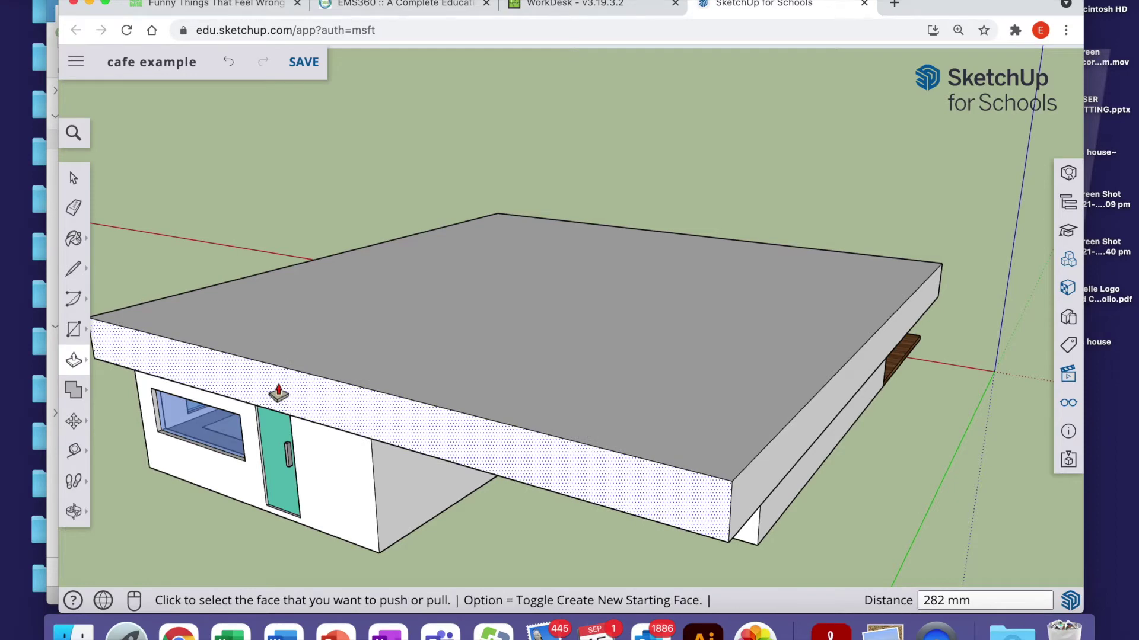
click(278, 393)
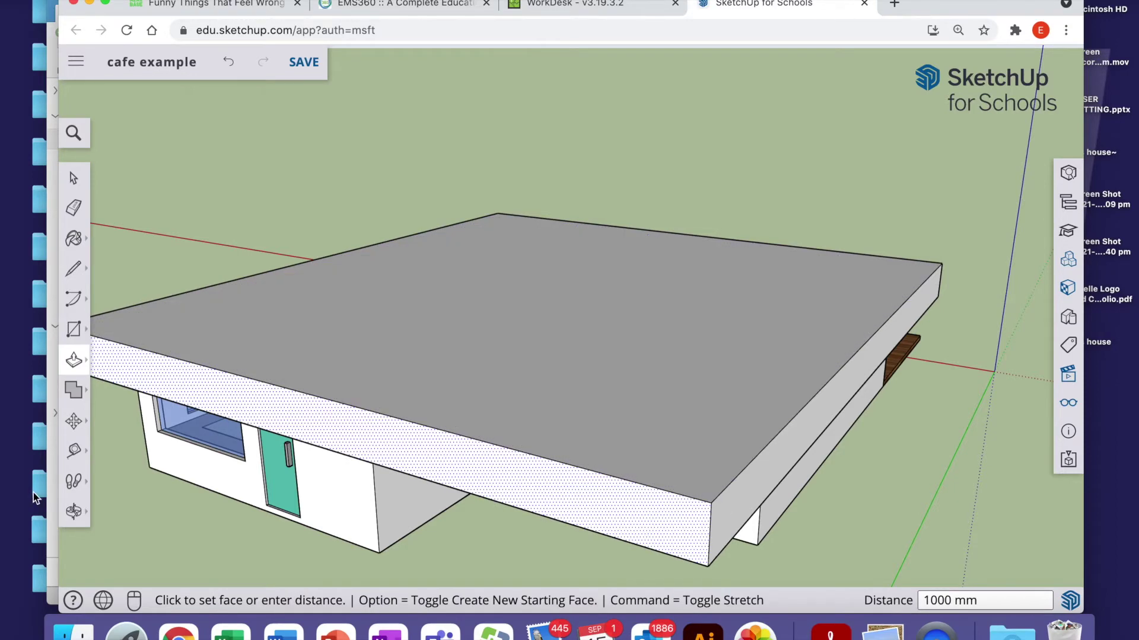
- Raise the roof's top face by about 1510 mm with Push/Pull
click(74, 511)
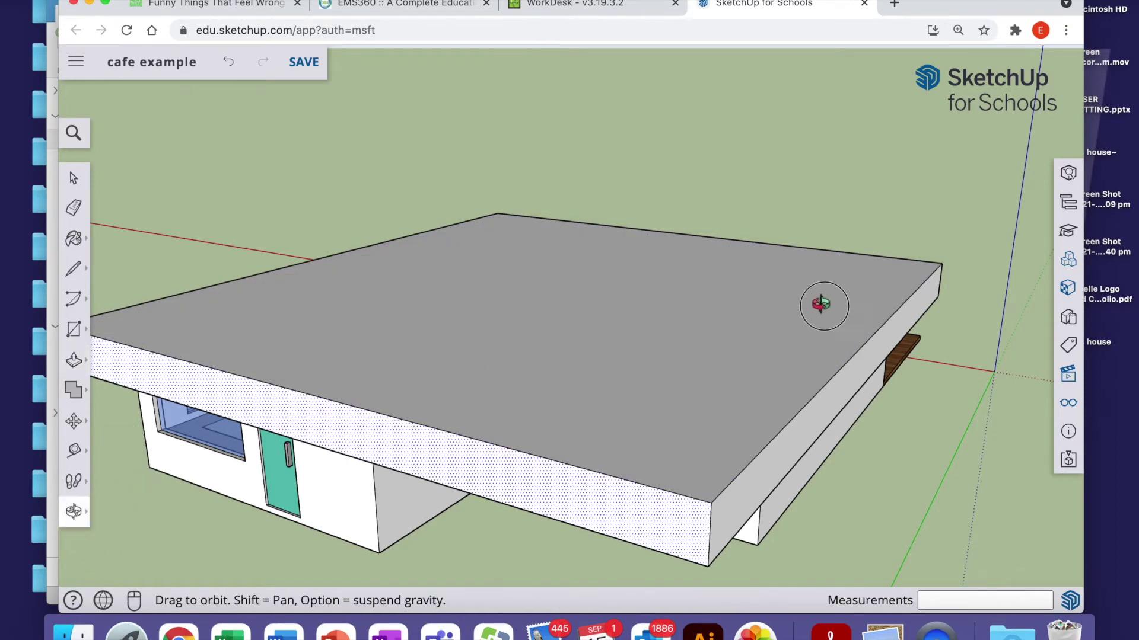
drag(821, 304, 326, 287)
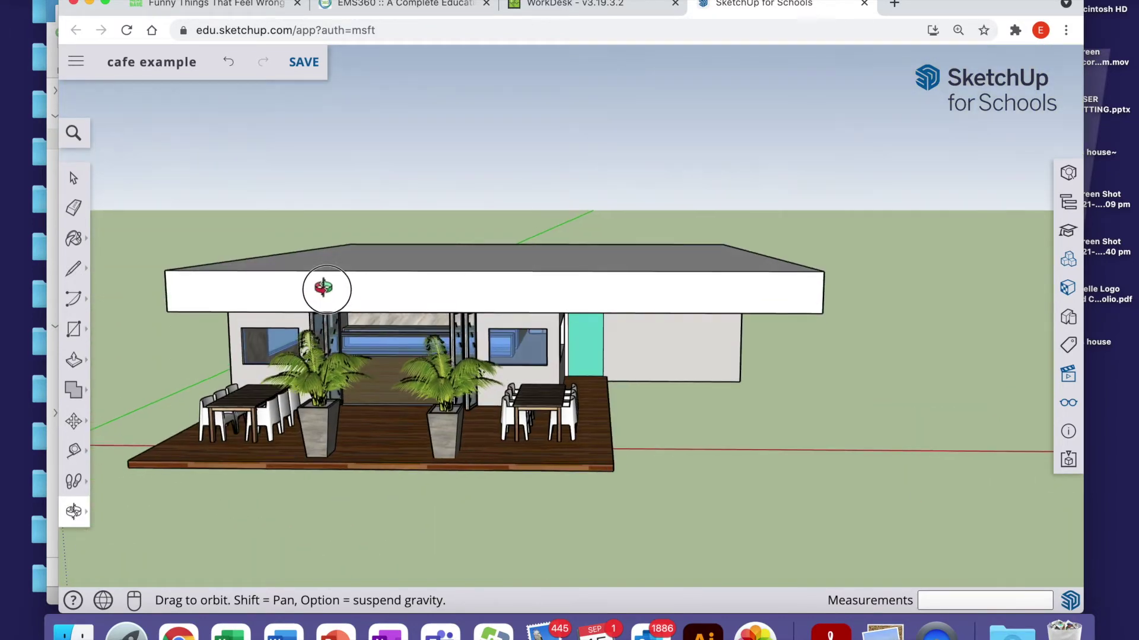
click(70, 368)
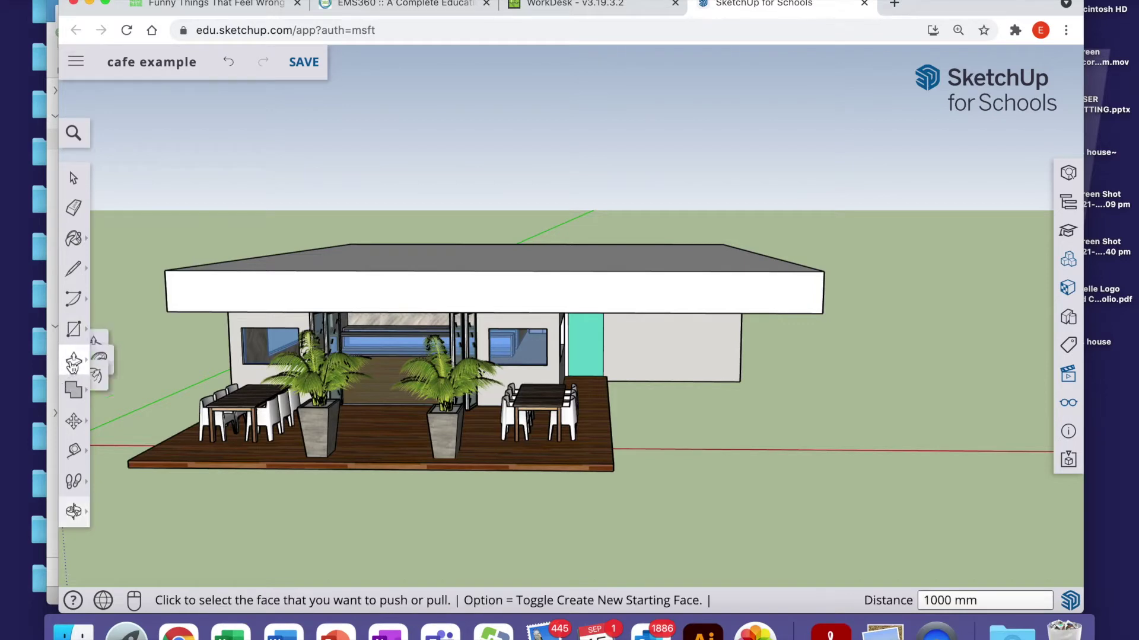
click(442, 259)
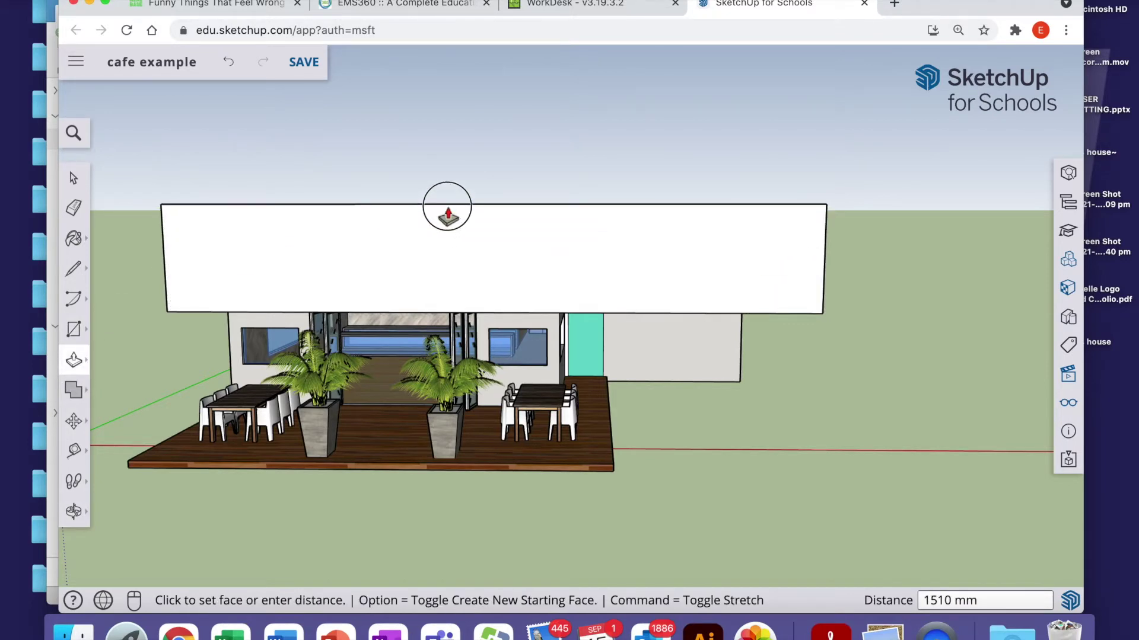
click(447, 206)
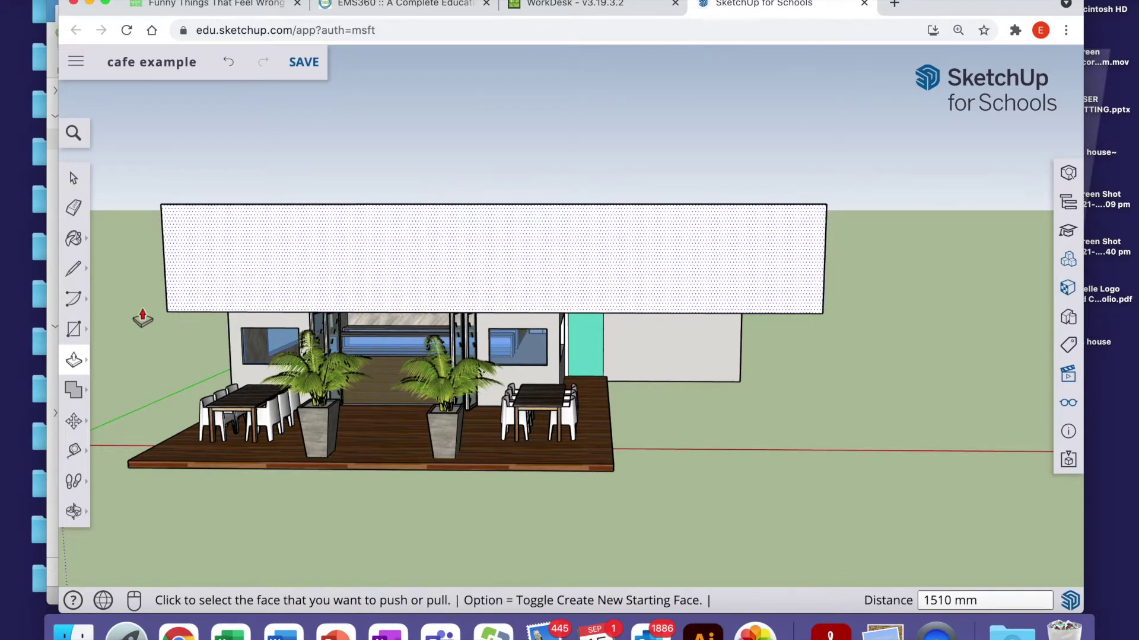
- Draw two sloping gable lines on the roof's front face, from each lower corner to the midpoint of the top edge
click(74, 270)
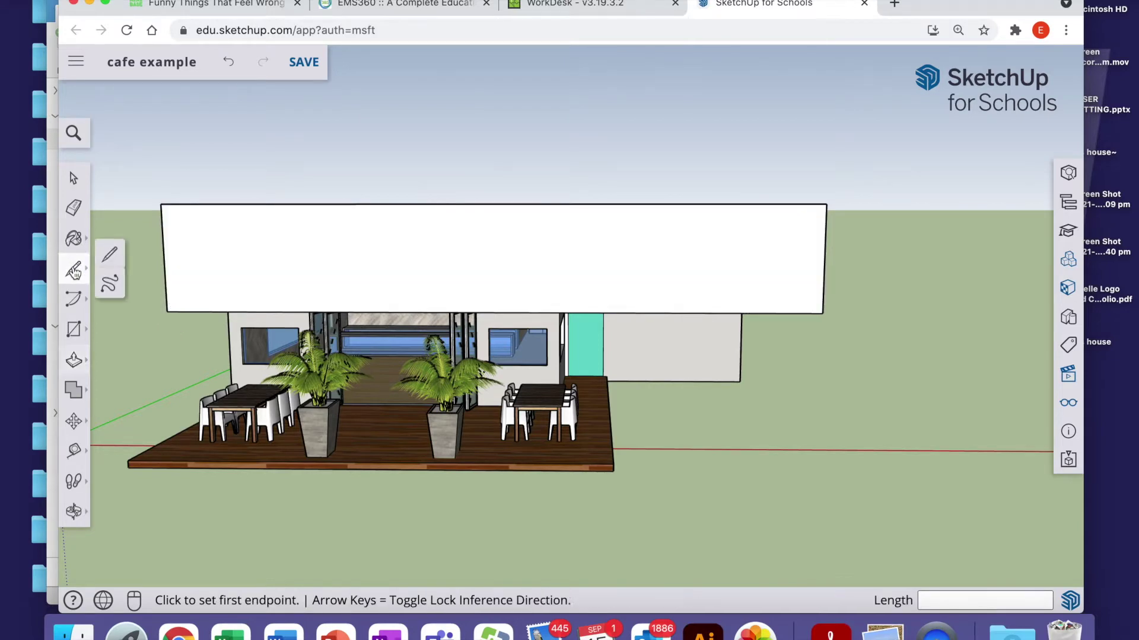
click(116, 261)
click(167, 311)
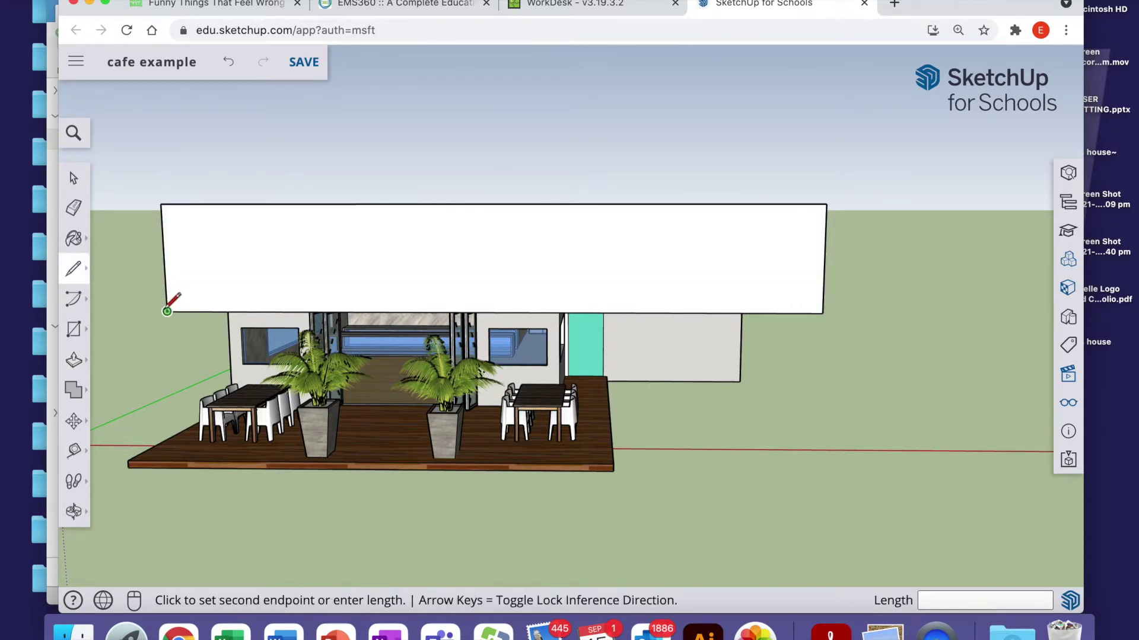
click(491, 204)
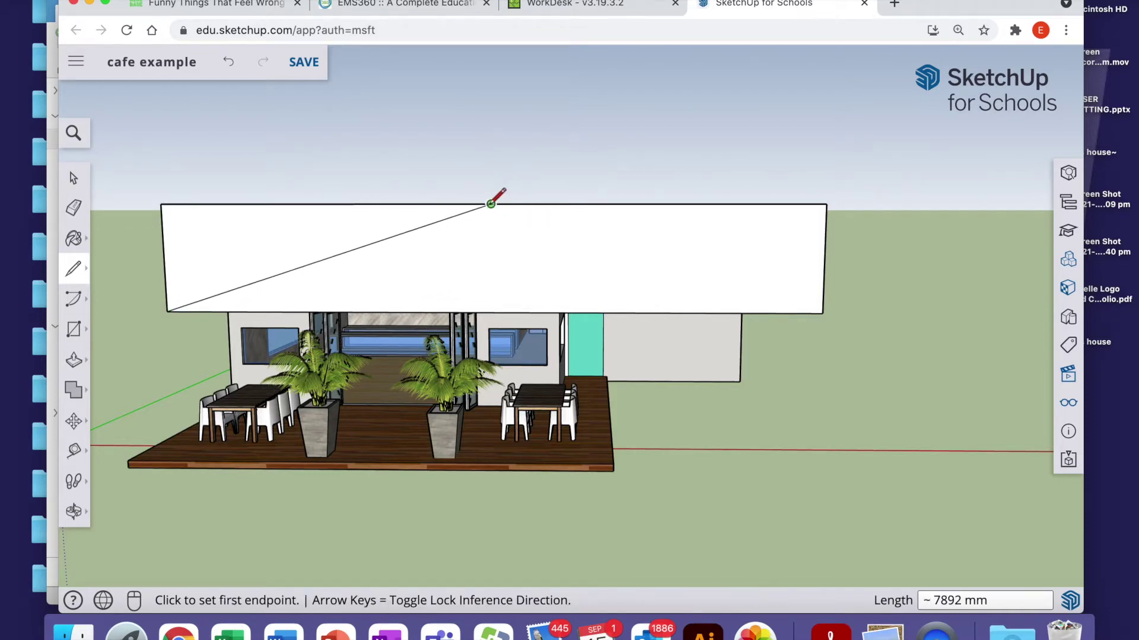
click(823, 312)
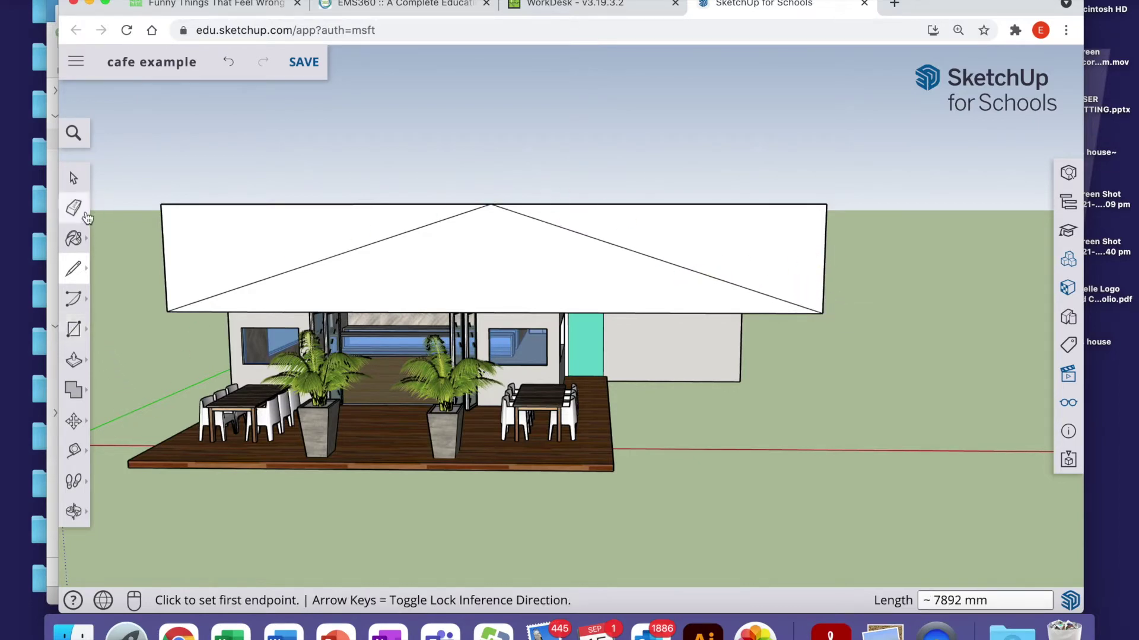
- Try to Push/Pull the front face's upper right triangle about 12167 mm outward, and undo it
click(74, 363)
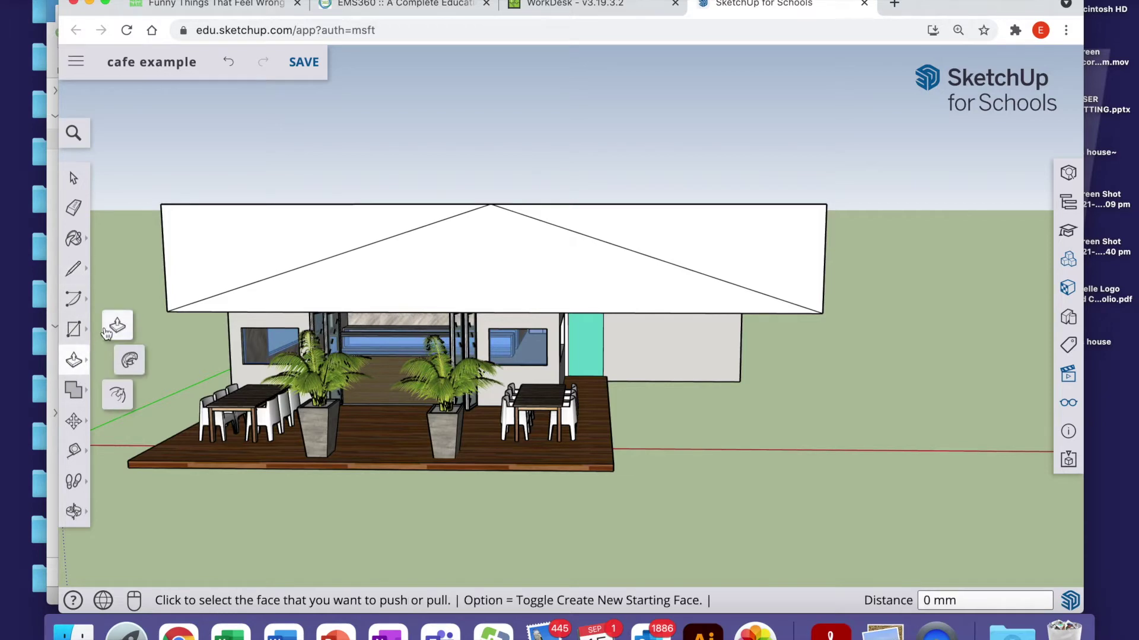
click(754, 260)
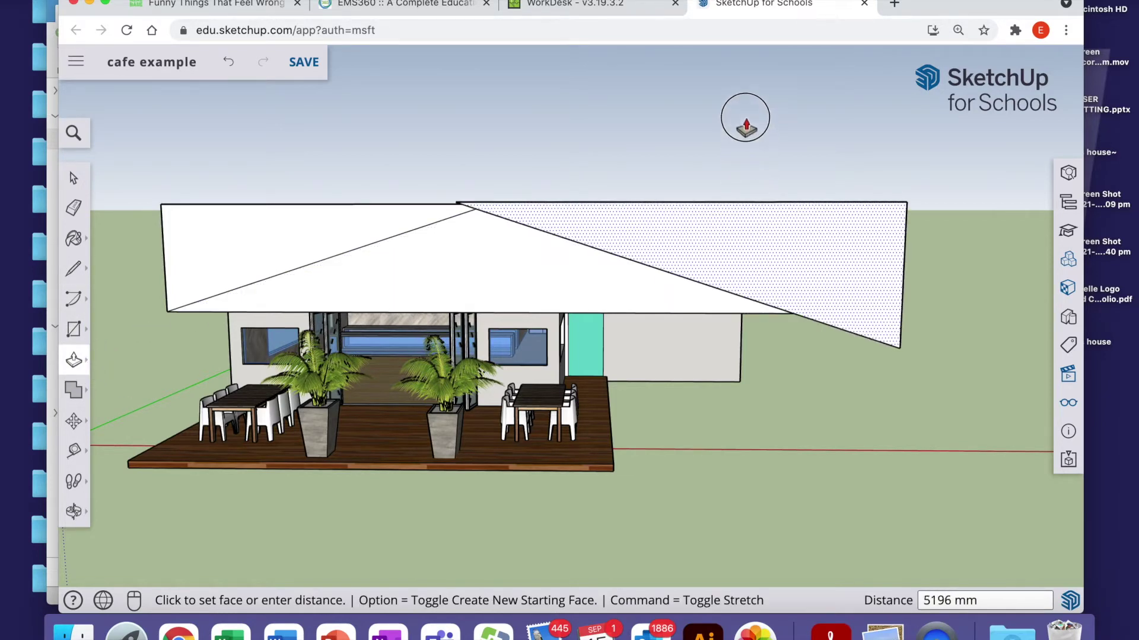
click(833, 469)
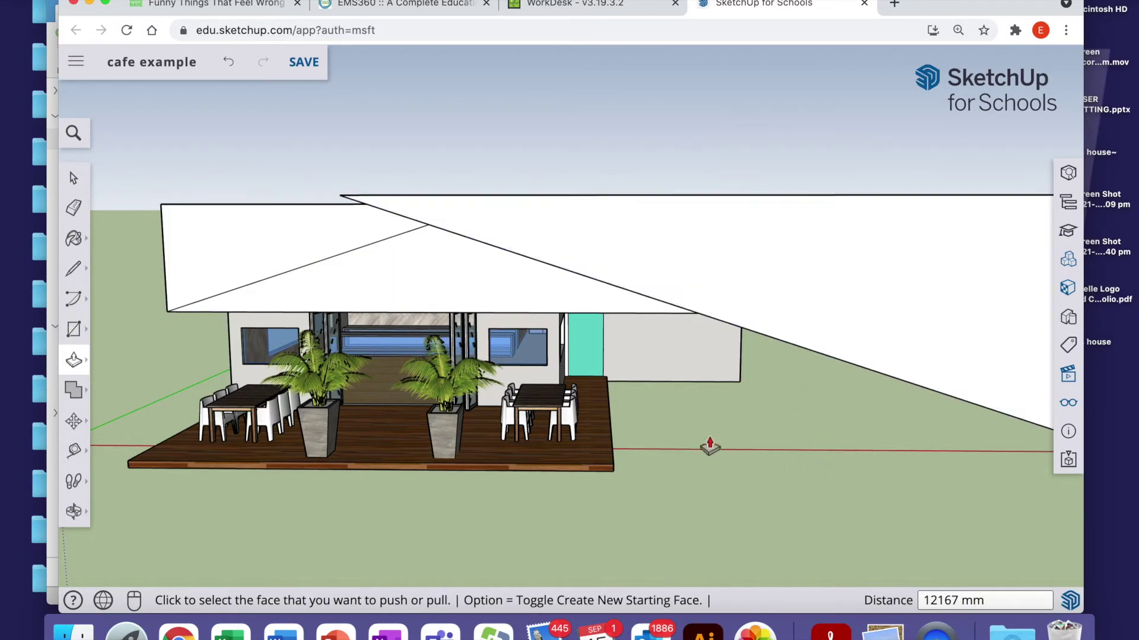
key(super+z)
- Push both triangles above the gable lines back 16000 mm through the roof to cut the gabled shape
click(74, 511)
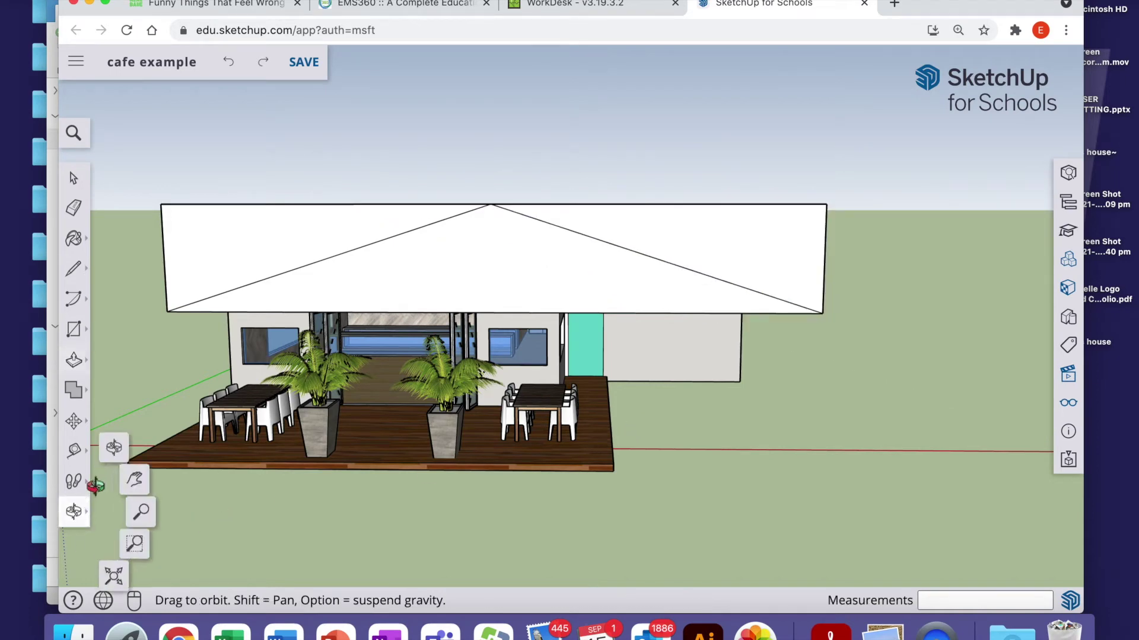
click(118, 441)
drag(691, 366, 587, 374)
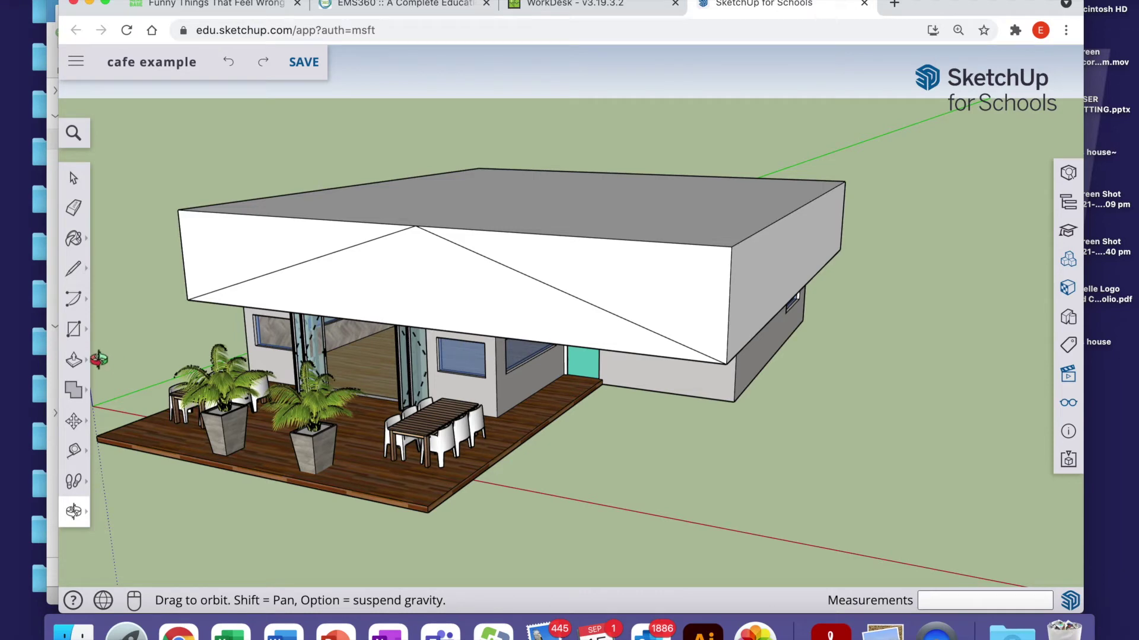
click(73, 360)
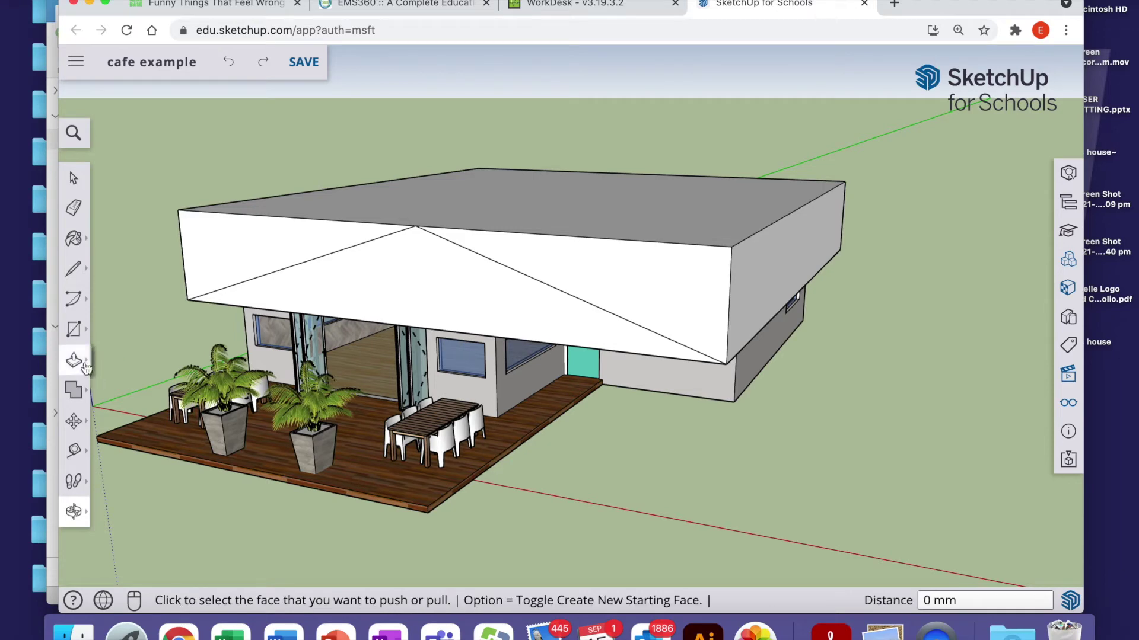
click(668, 293)
click(853, 184)
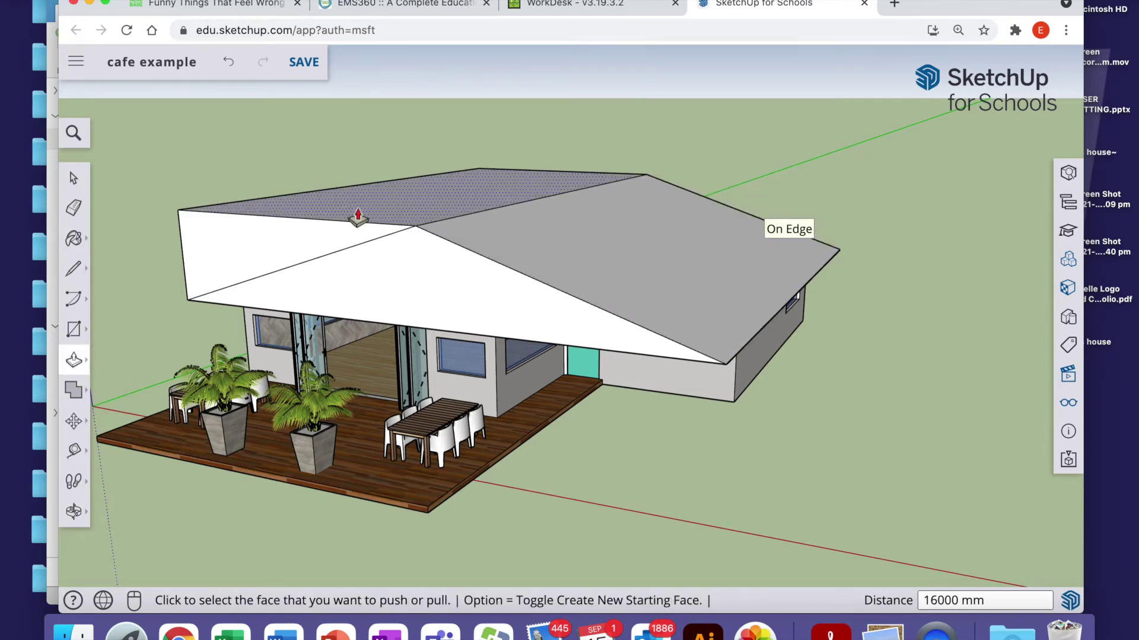
click(281, 240)
click(626, 156)
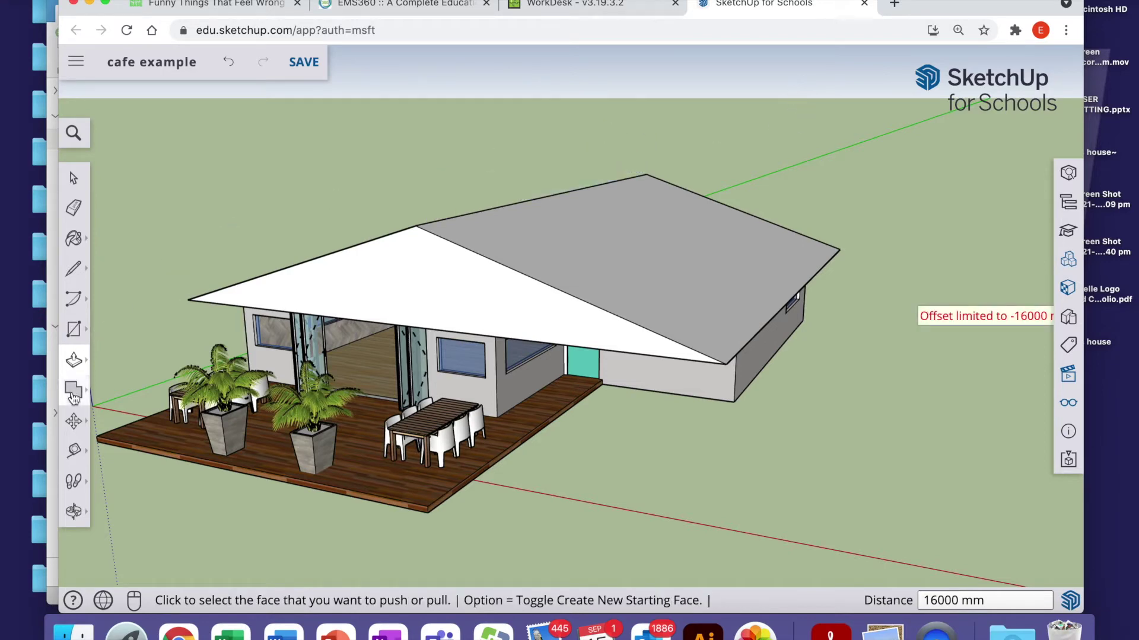
- Offset the triangular gable face's outline inward by about 269 mm
click(73, 360)
click(118, 396)
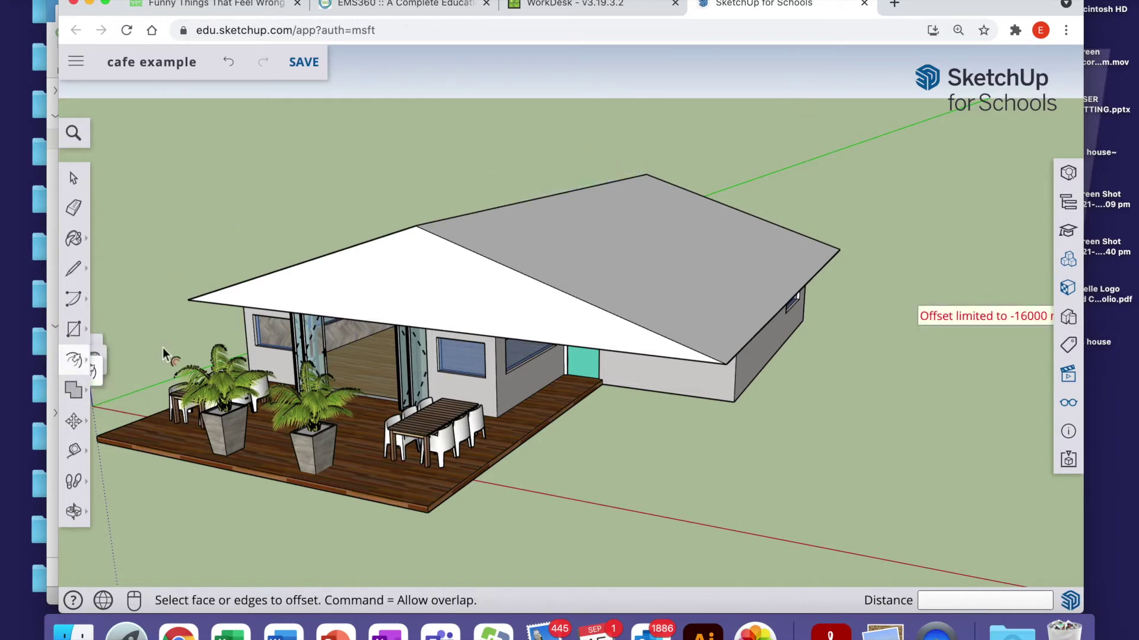
click(247, 302)
click(249, 303)
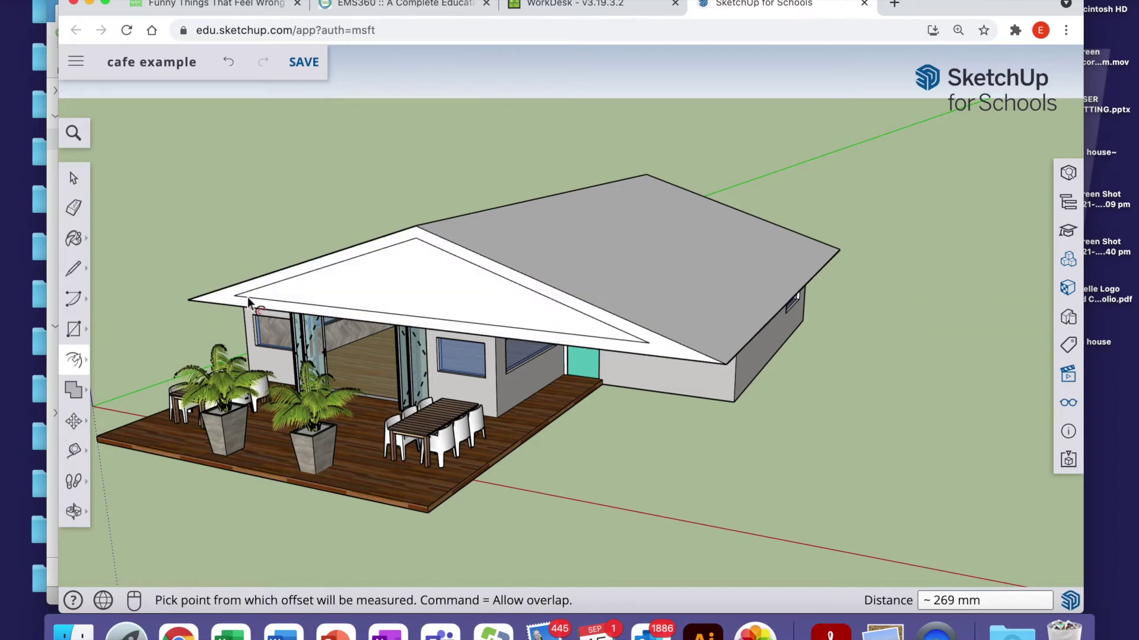
- Recess the inner gable triangle by 292 mm with Push/Pull
click(75, 360)
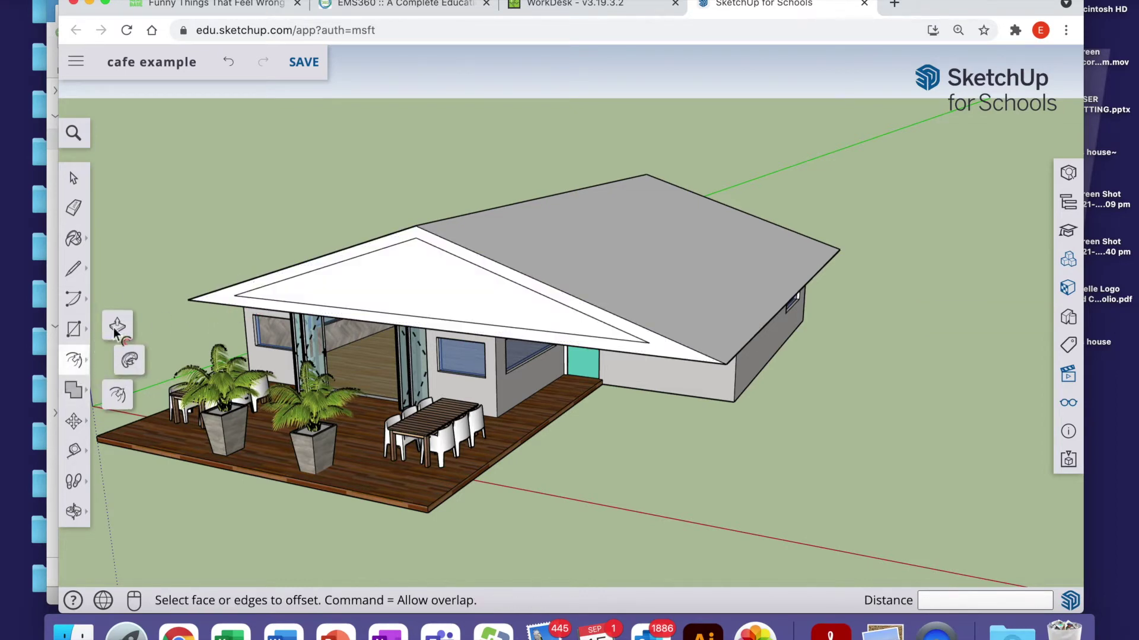
click(118, 328)
click(376, 300)
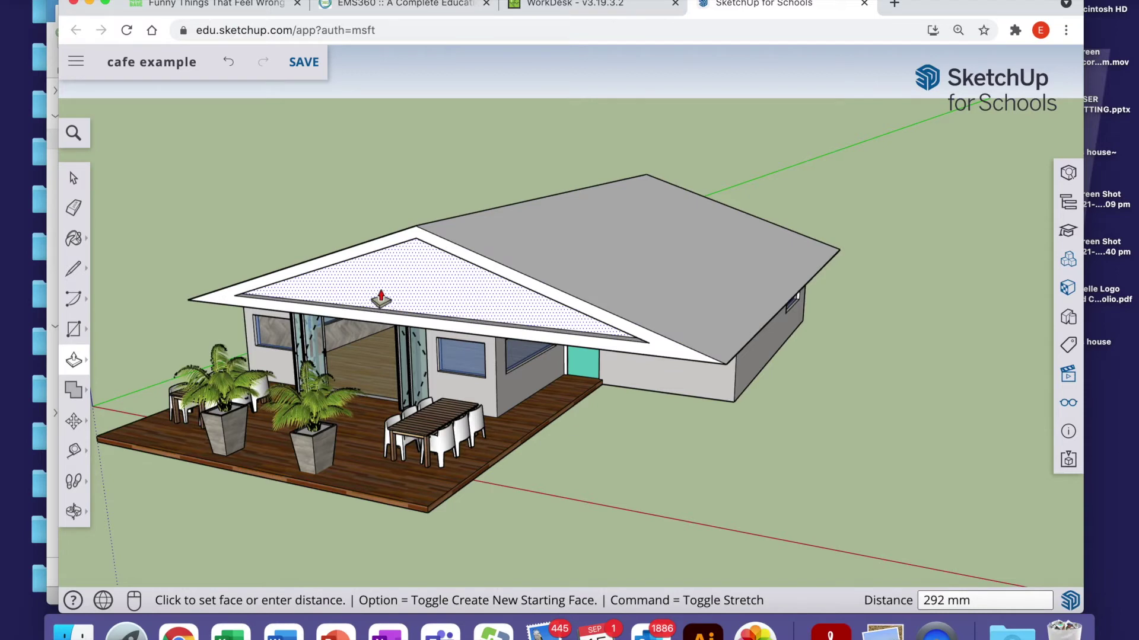
click(379, 294)
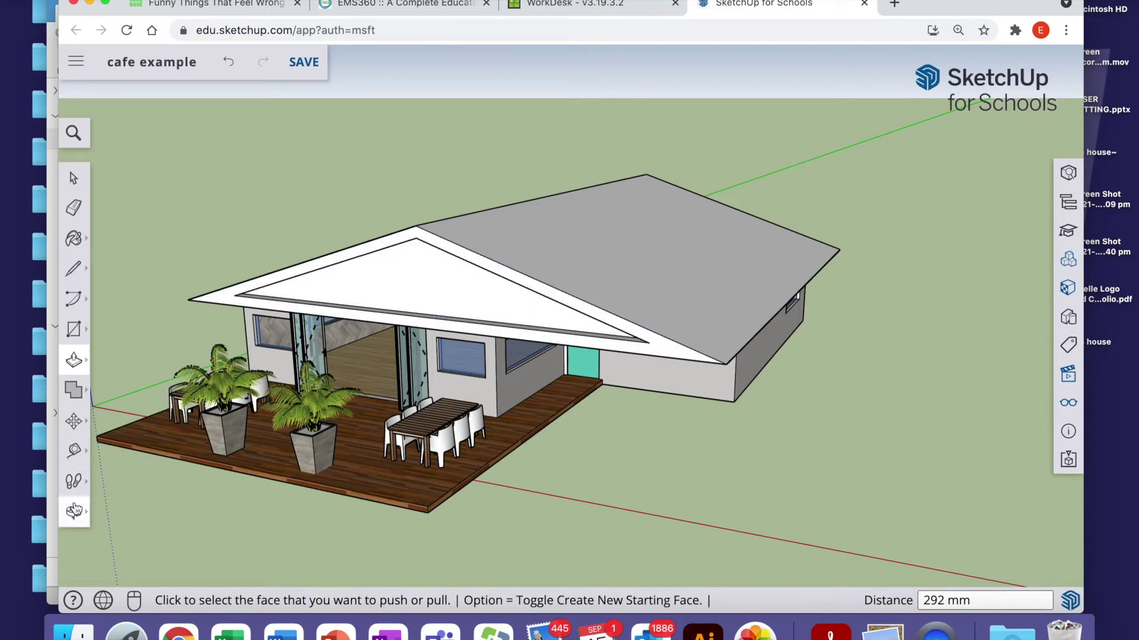
- Undo the recess, offset, gable cuts and gable lines to restore the plain rectangular roof block
click(73, 511)
drag(488, 417, 405, 443)
key(p)
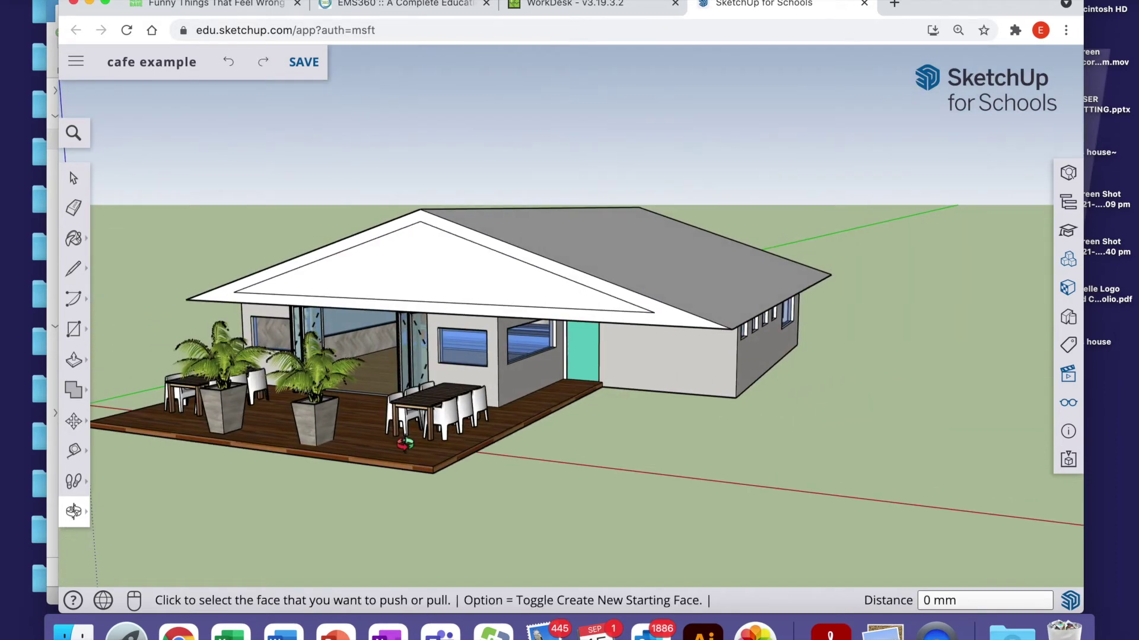
key(super+z)
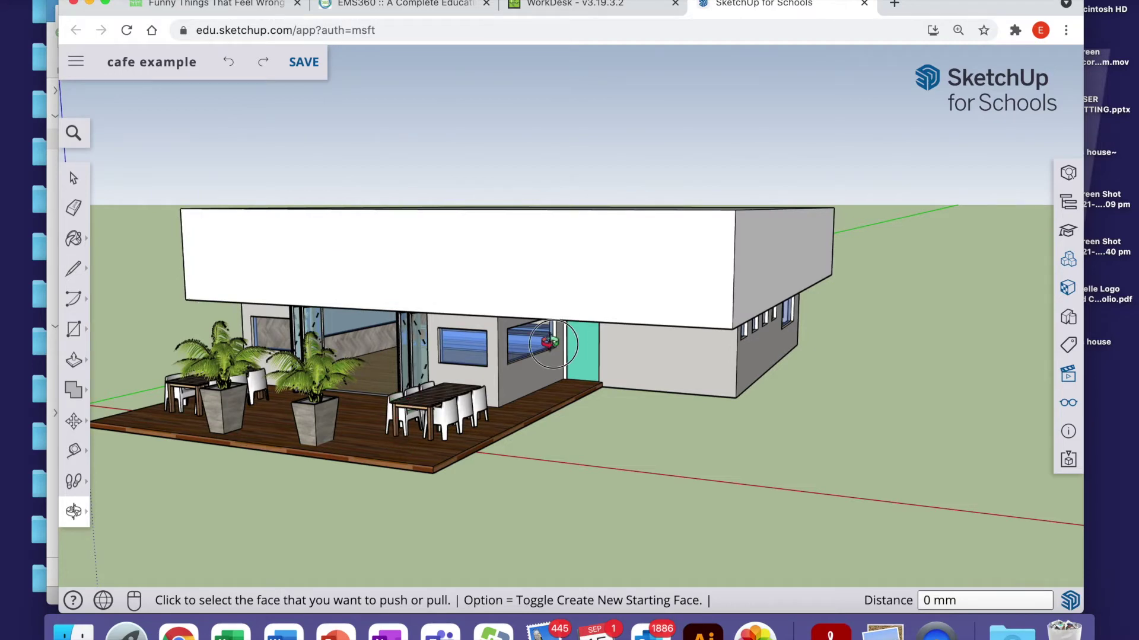
- Lower the roof block's top face by 1727 mm with Push/Pull to make a flat roof
middle_drag(550, 341, 319, 374)
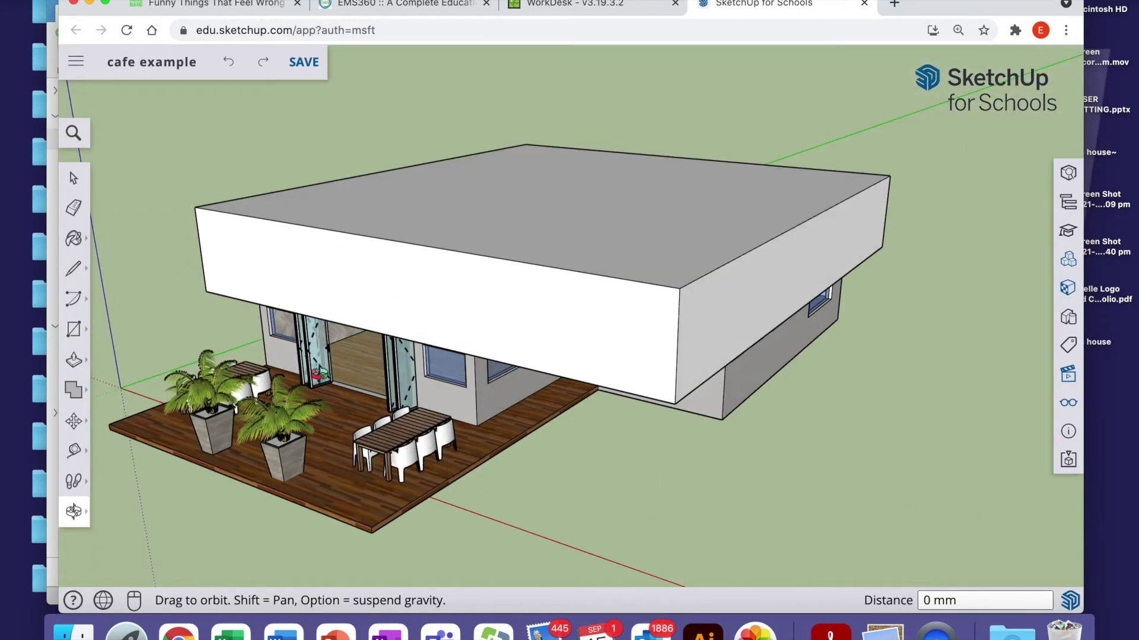
click(76, 511)
click(74, 363)
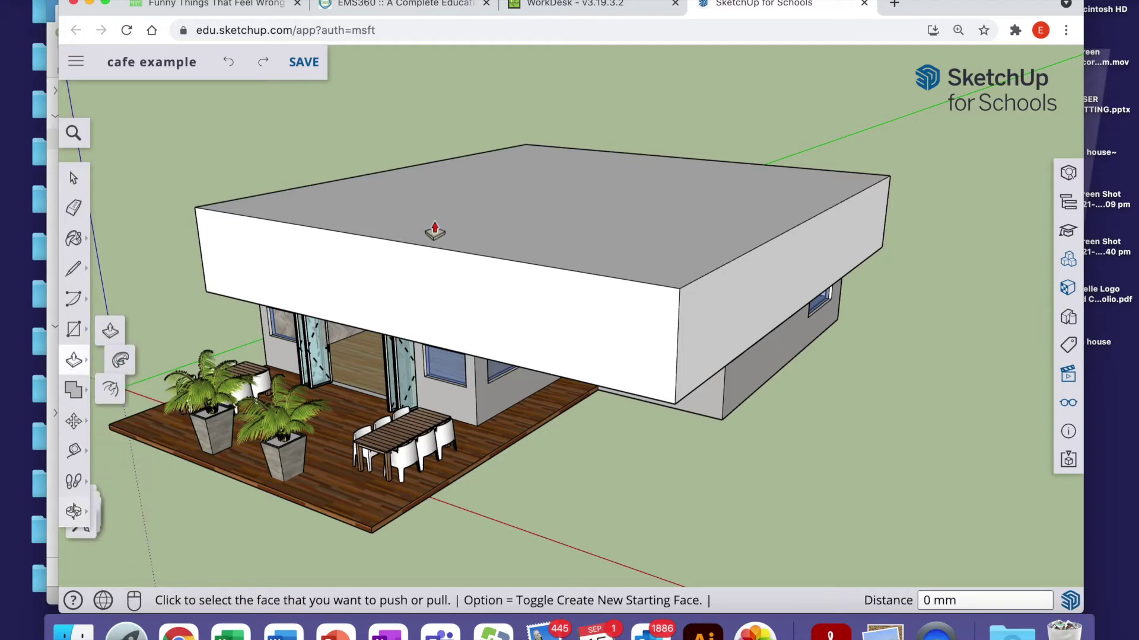
click(461, 224)
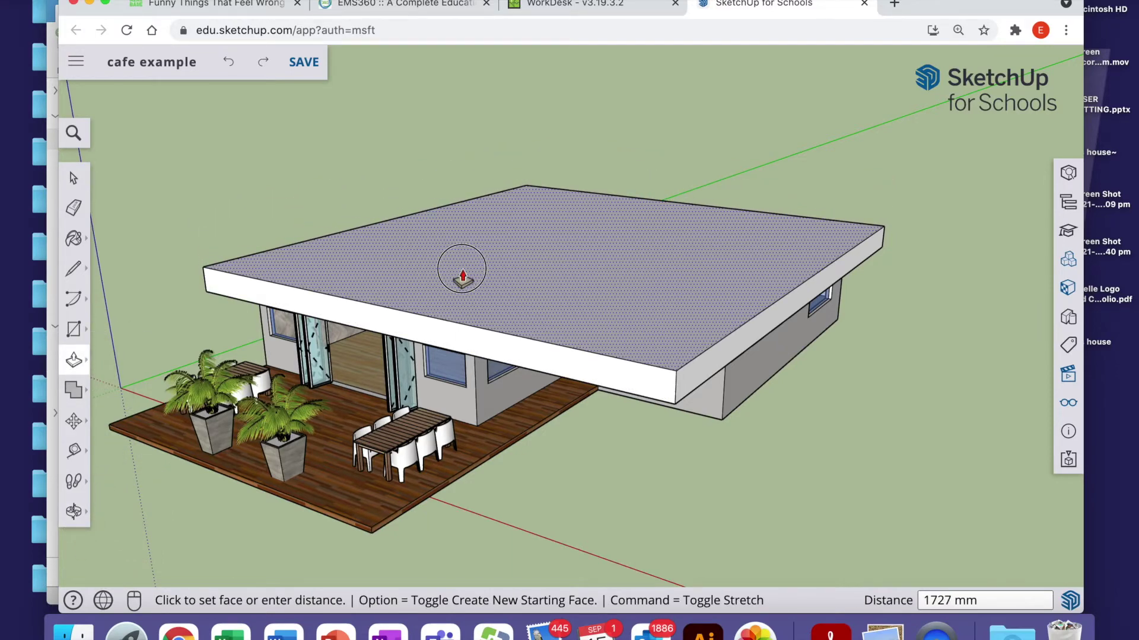
click(462, 270)
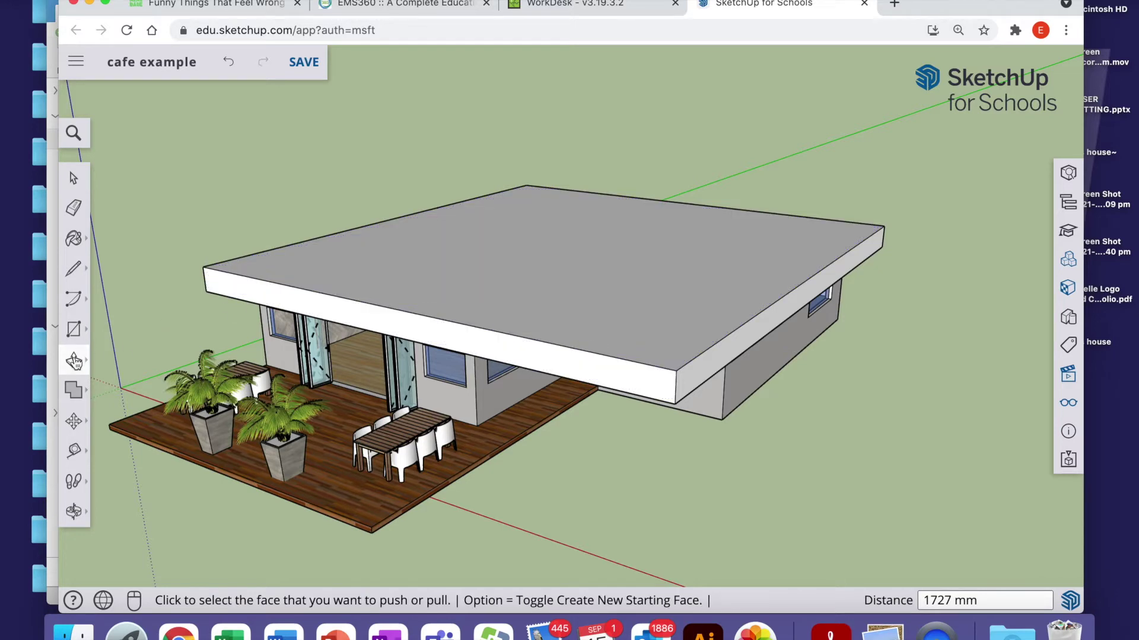
- Offset the edges of the flat roof's top face inward by about 1018 mm
mouse_move(75, 362)
click(119, 393)
click(327, 270)
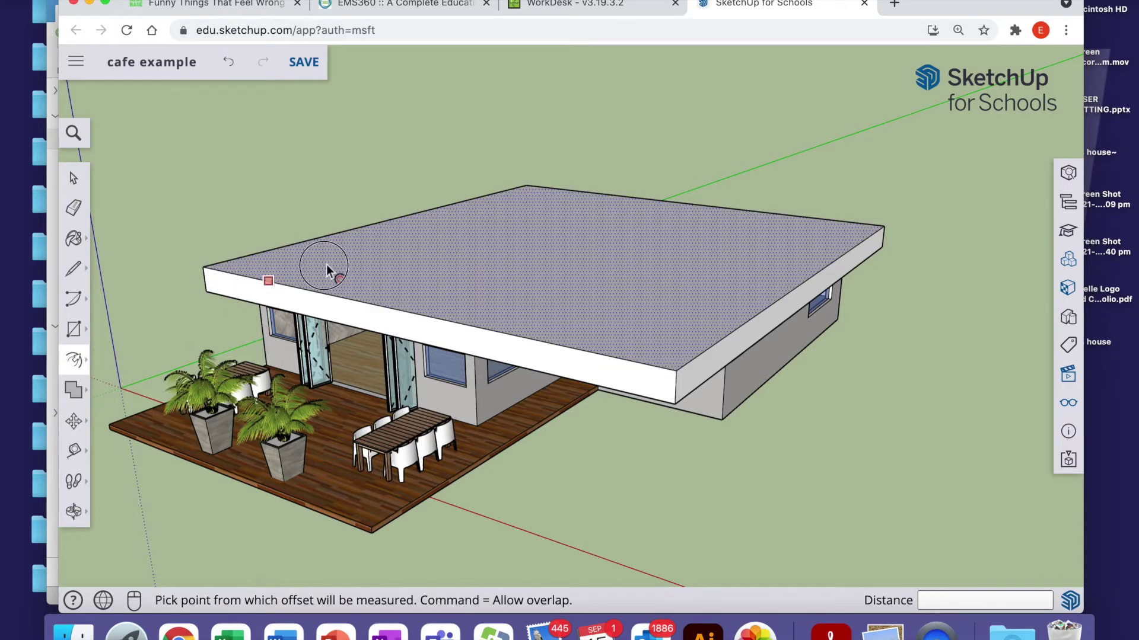
click(327, 270)
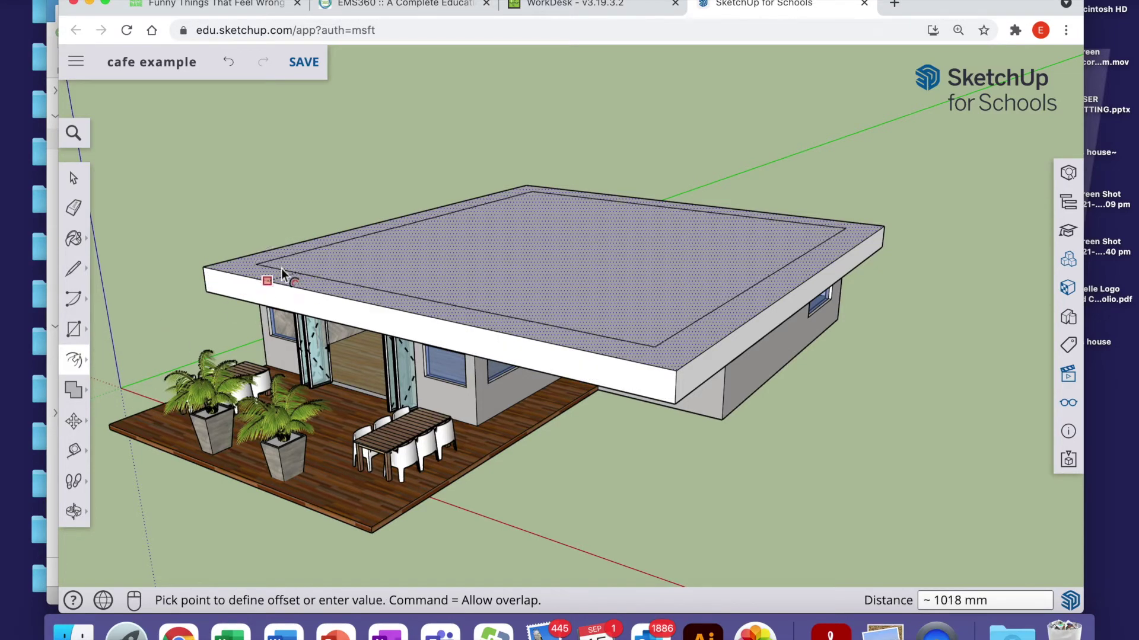
click(282, 274)
- Push the inner rectangle of the flat roof down by 281 mm, leaving a raised border
mouse_move(76, 368)
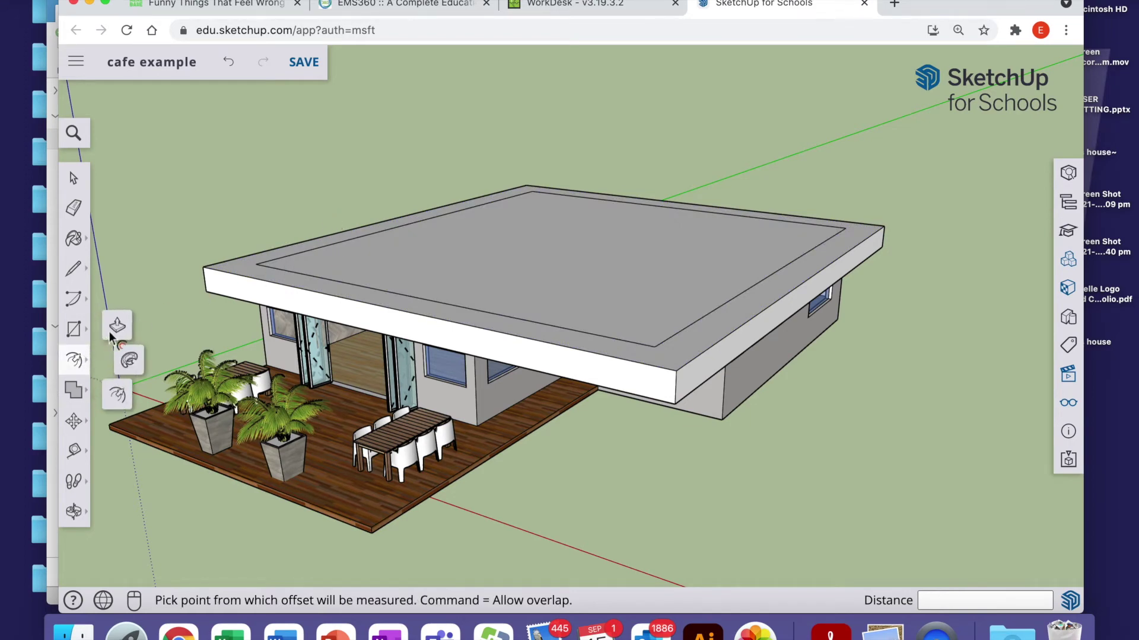
click(118, 326)
click(564, 279)
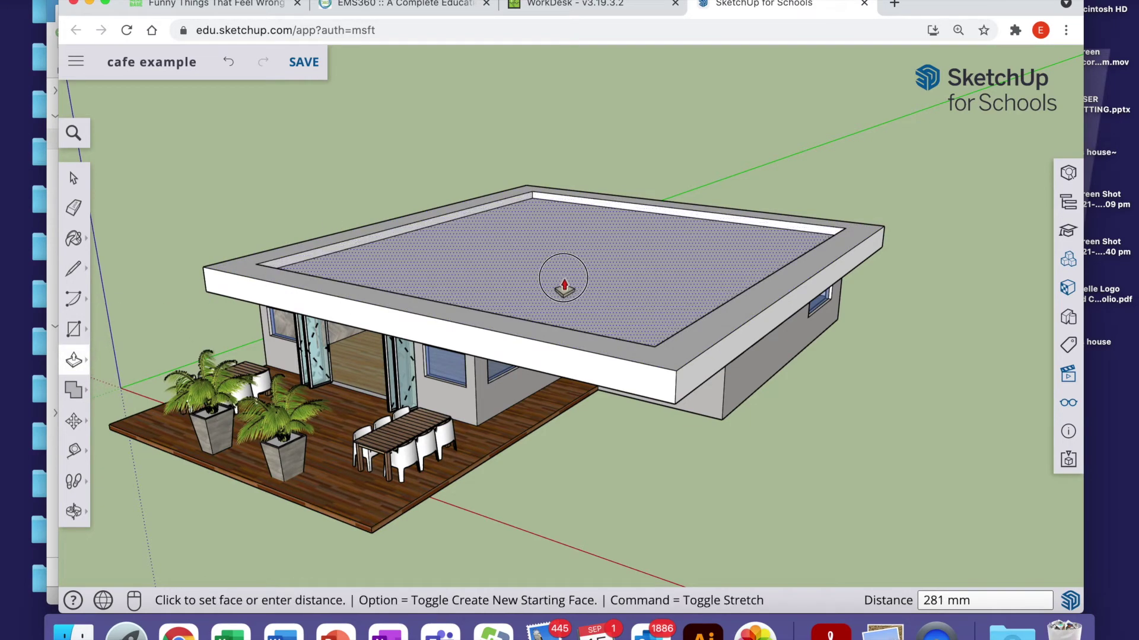
click(566, 288)
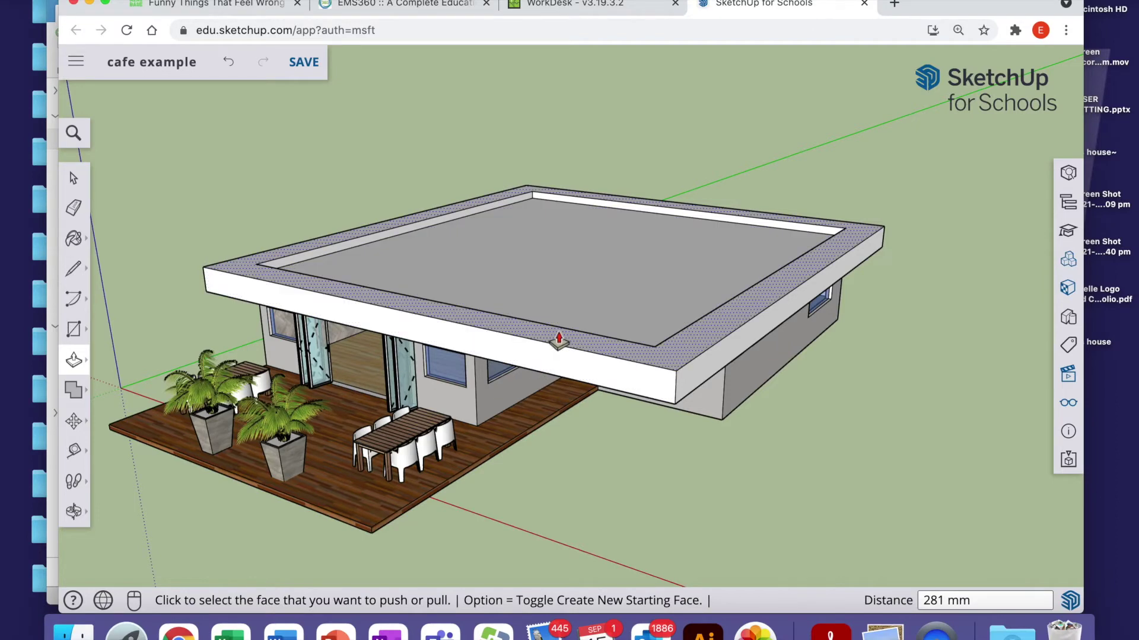
- Undo the flat roof's recess and offset, and raise its top face by 805 mm
key(super+z)
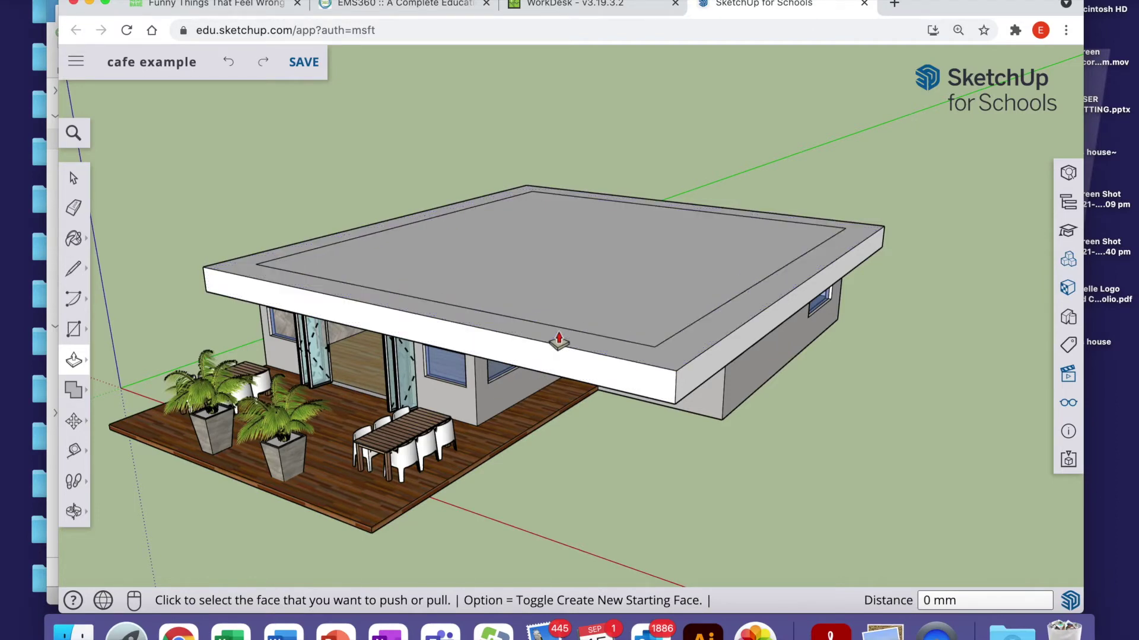
click(537, 329)
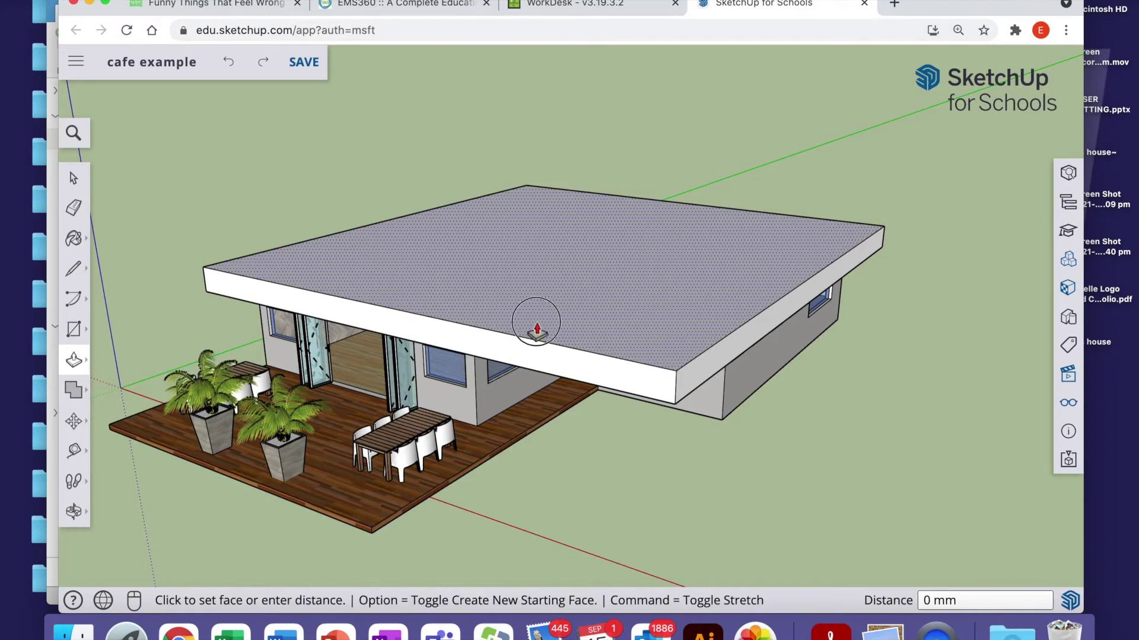
click(536, 292)
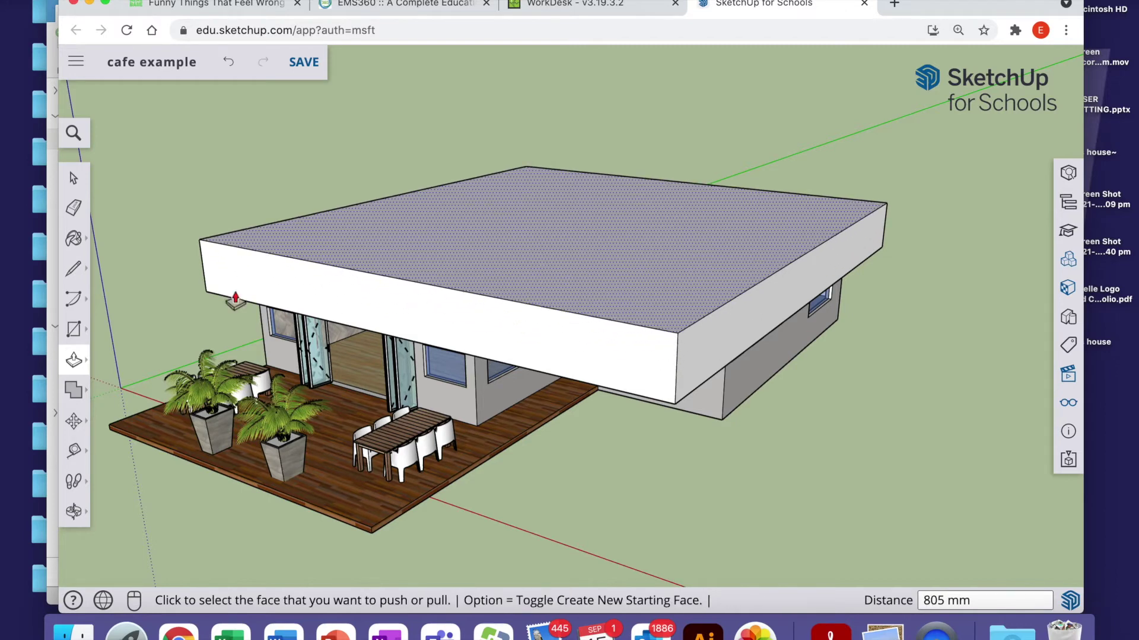
- Draw a diagonal line across the roof's front face from its lower left corner to its upper right corner
click(73, 268)
click(207, 291)
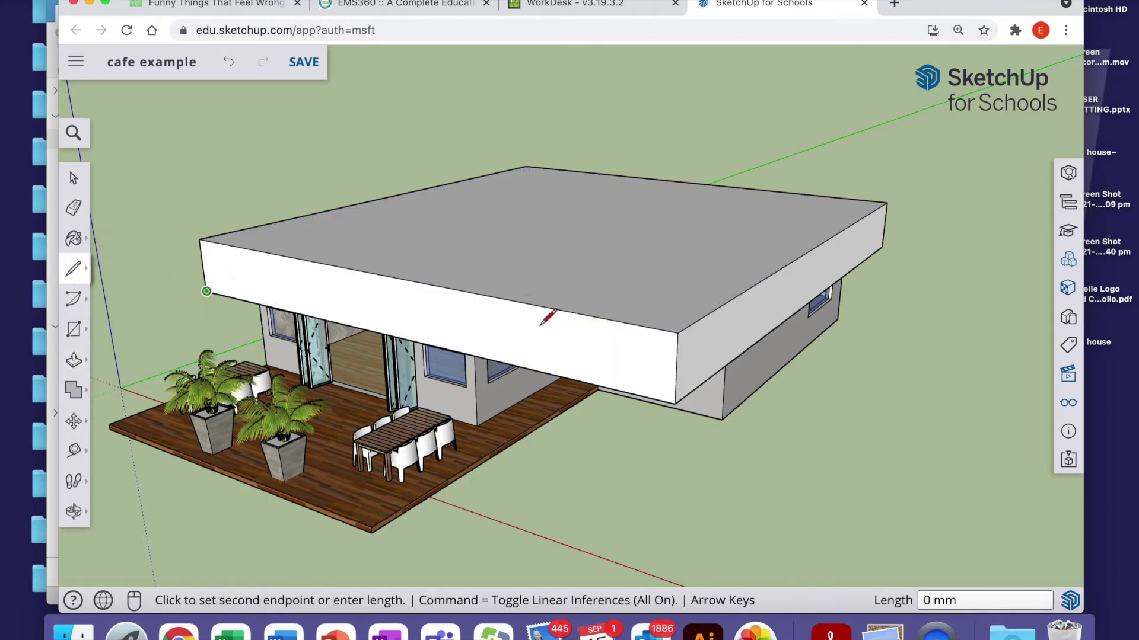
click(678, 332)
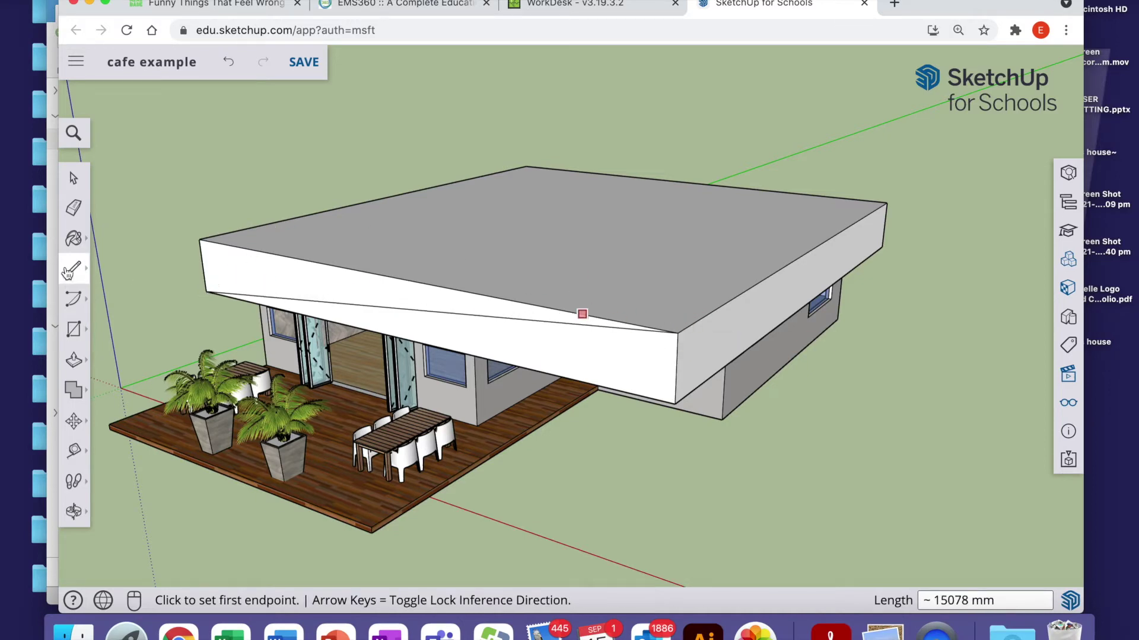
- Push the triangle above the diagonal back 16000 mm to cut a single-slope roof
click(74, 360)
click(112, 330)
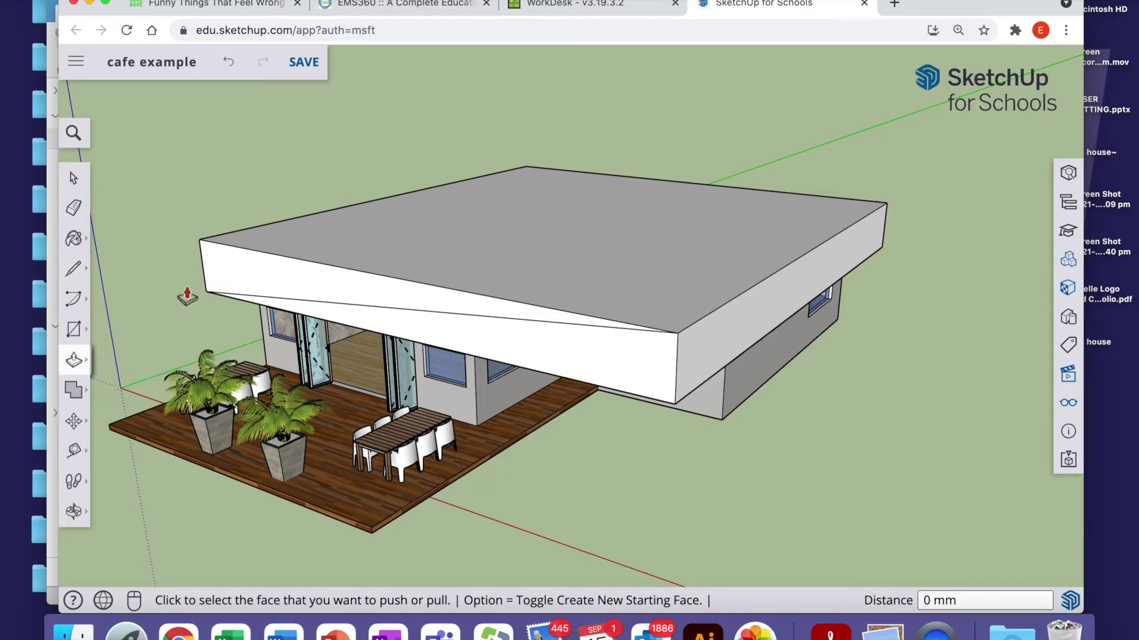
click(304, 283)
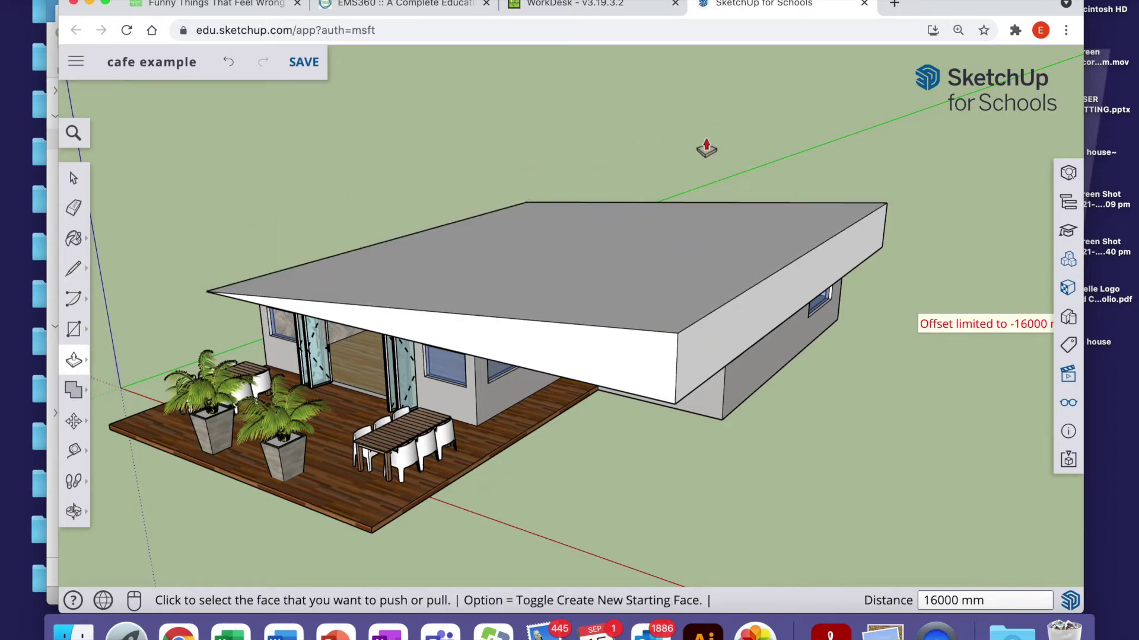
- Undo the single-slope cut and draw a two-point arc across the roof's front face from its lower left to its upper right corner
click(74, 511)
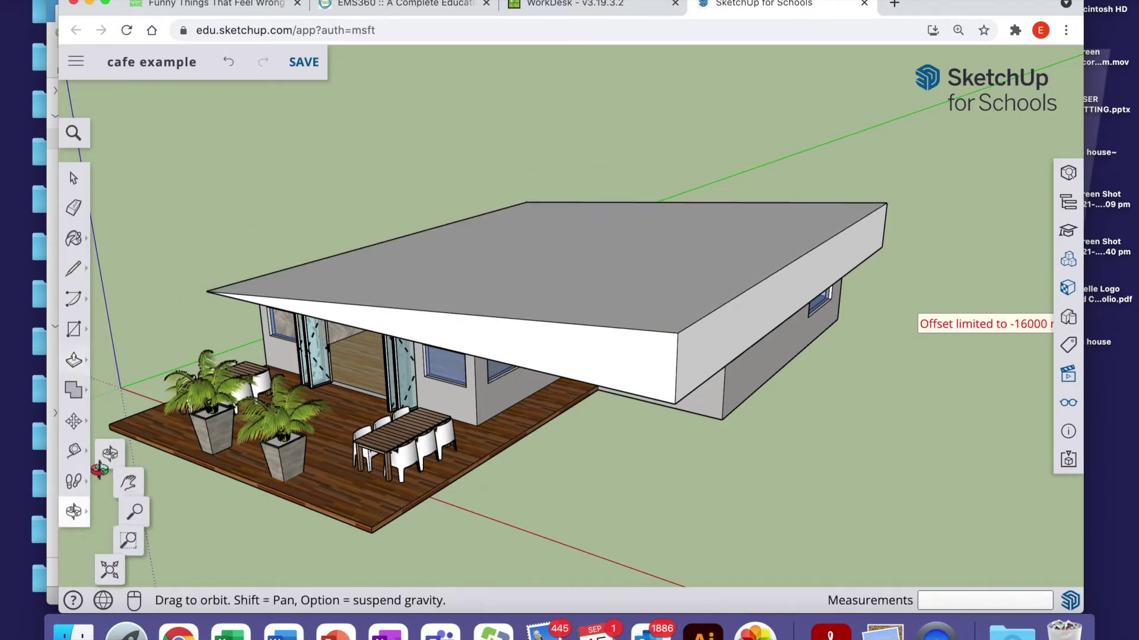
drag(564, 362, 676, 376)
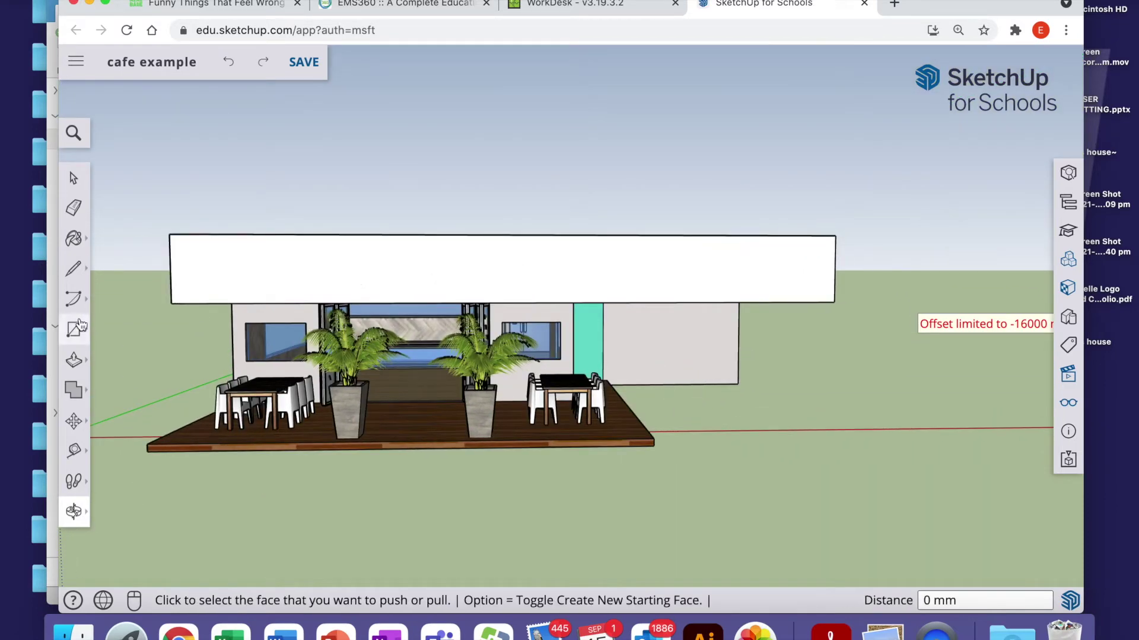
click(74, 299)
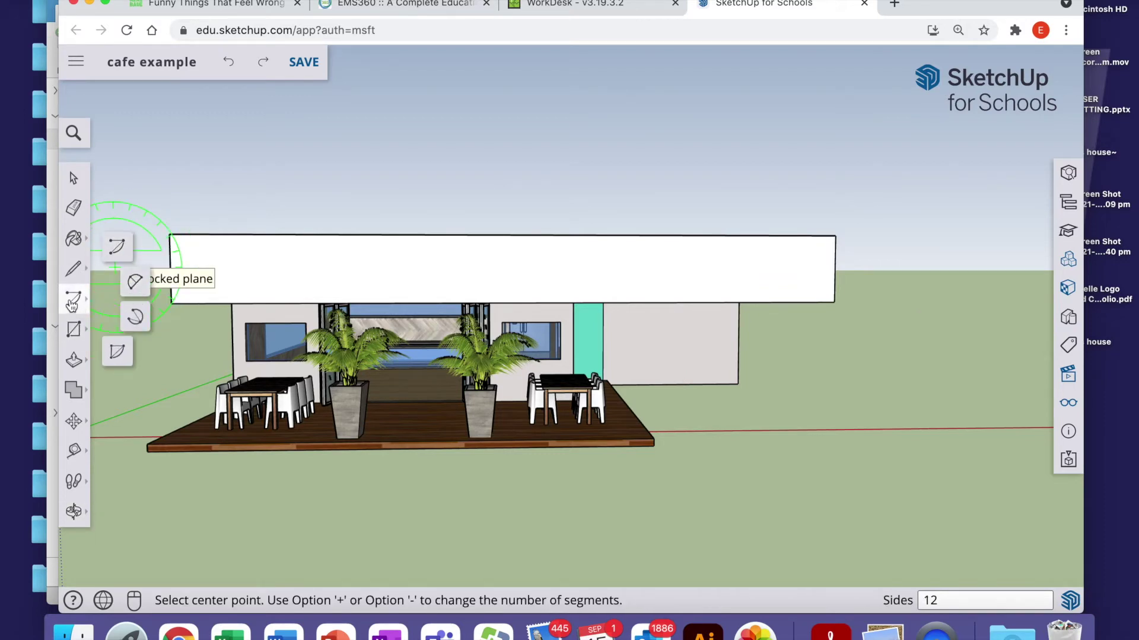
click(117, 246)
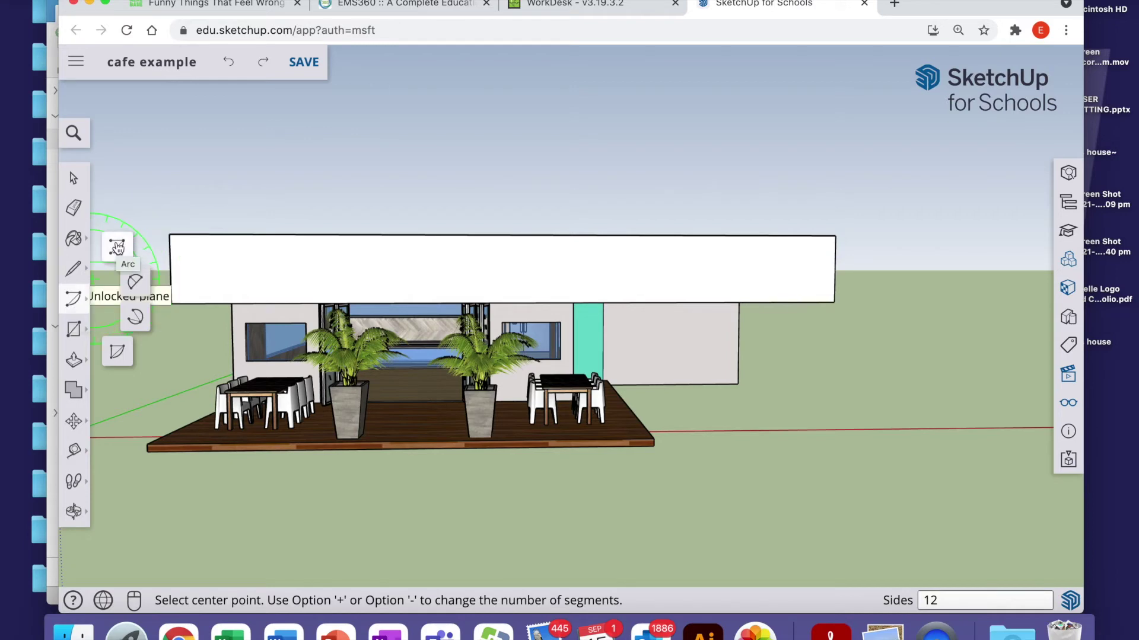
click(136, 284)
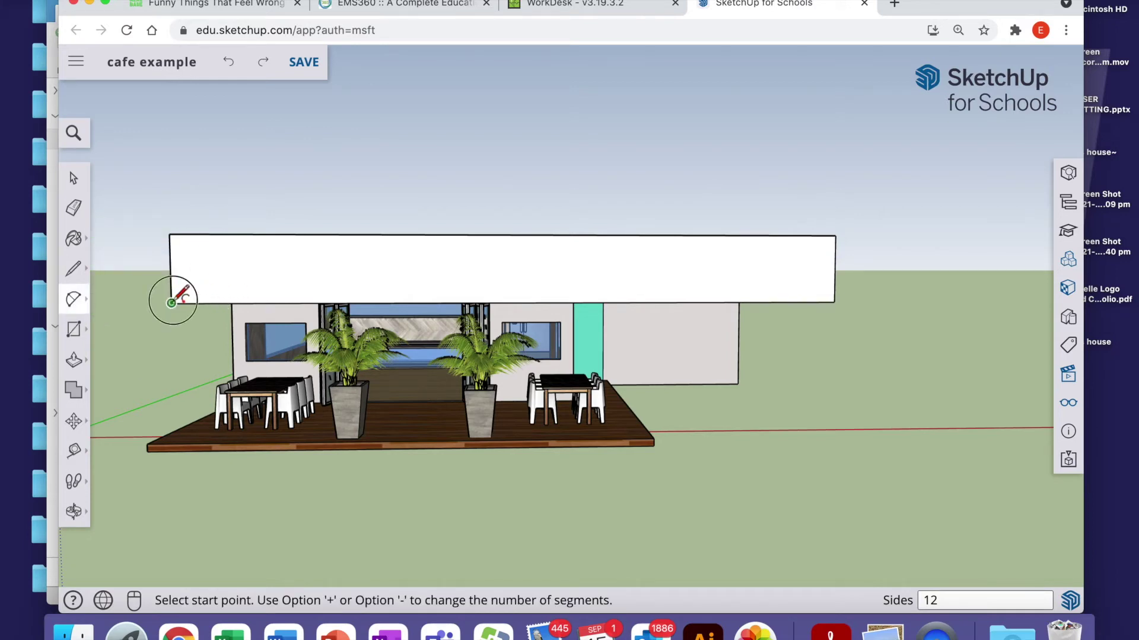
click(171, 302)
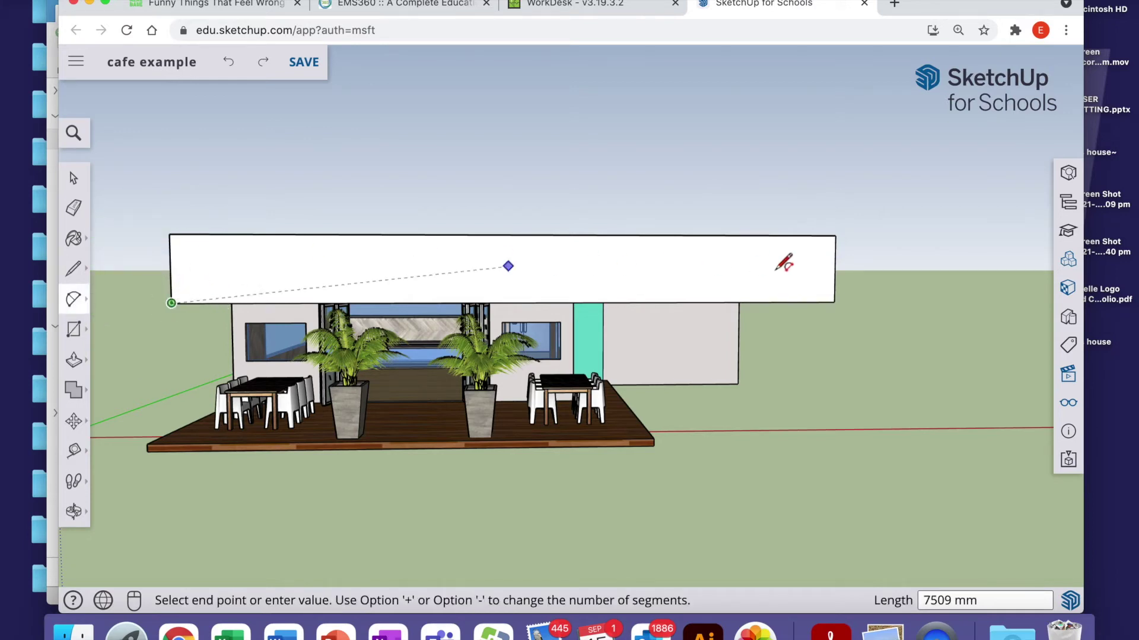
click(832, 237)
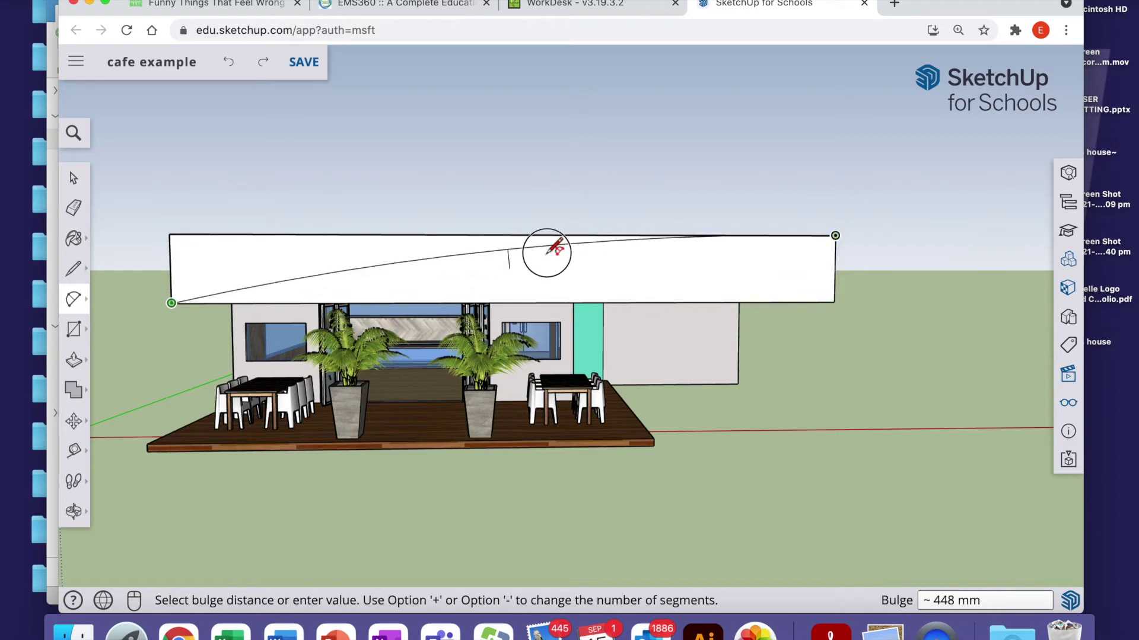
click(273, 277)
- Push the area above the arc back 16000 mm to cut a curved roof
click(73, 360)
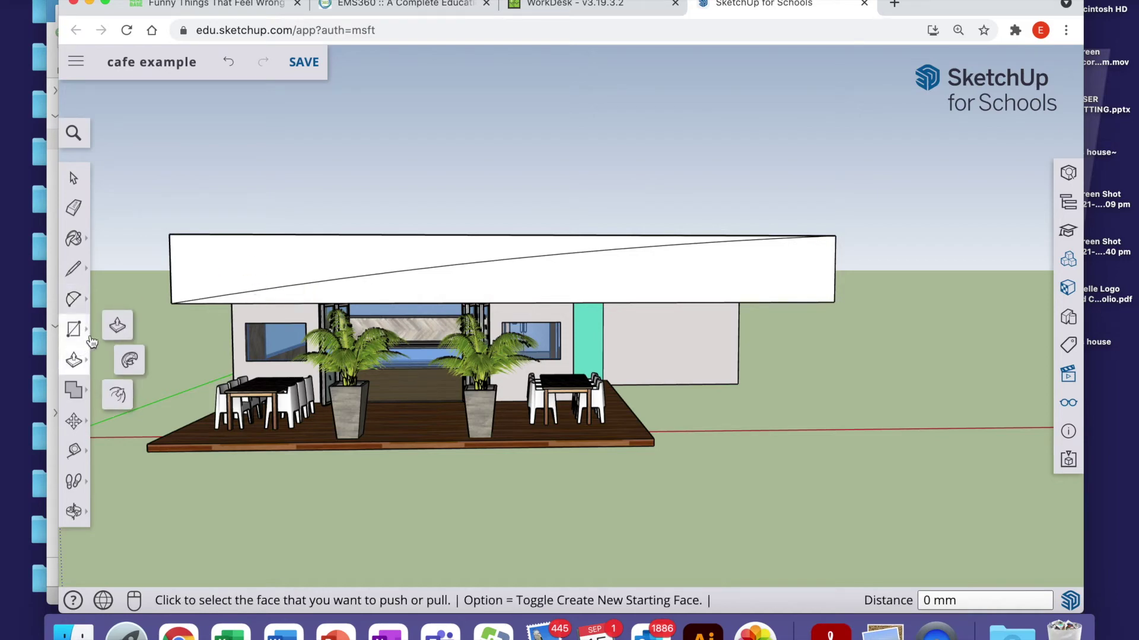
click(73, 512)
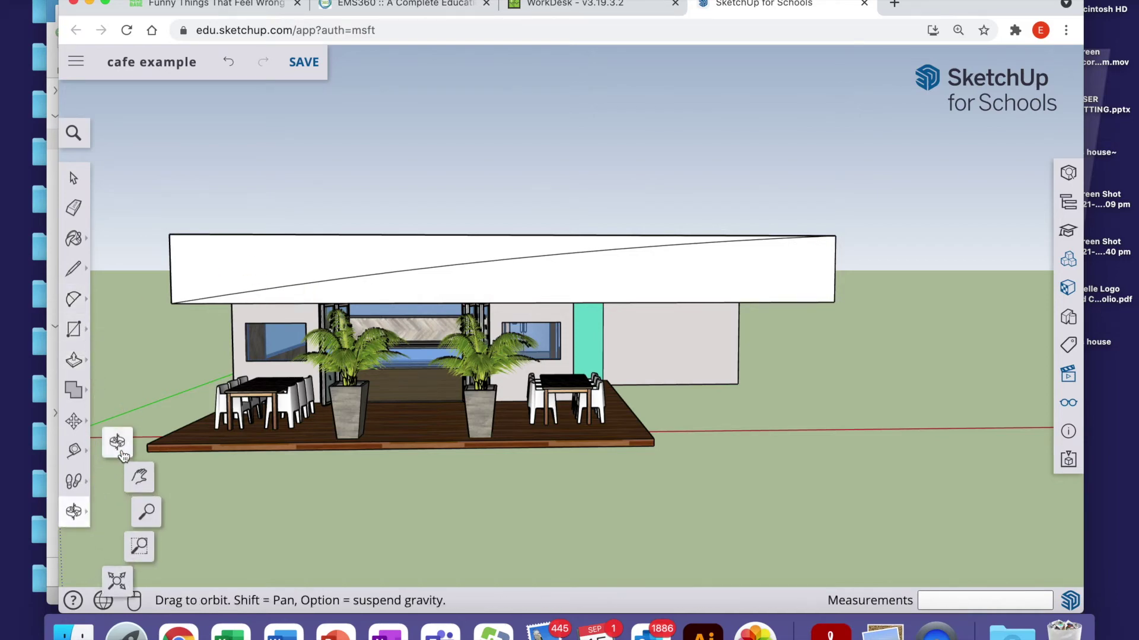
drag(188, 388, 214, 409)
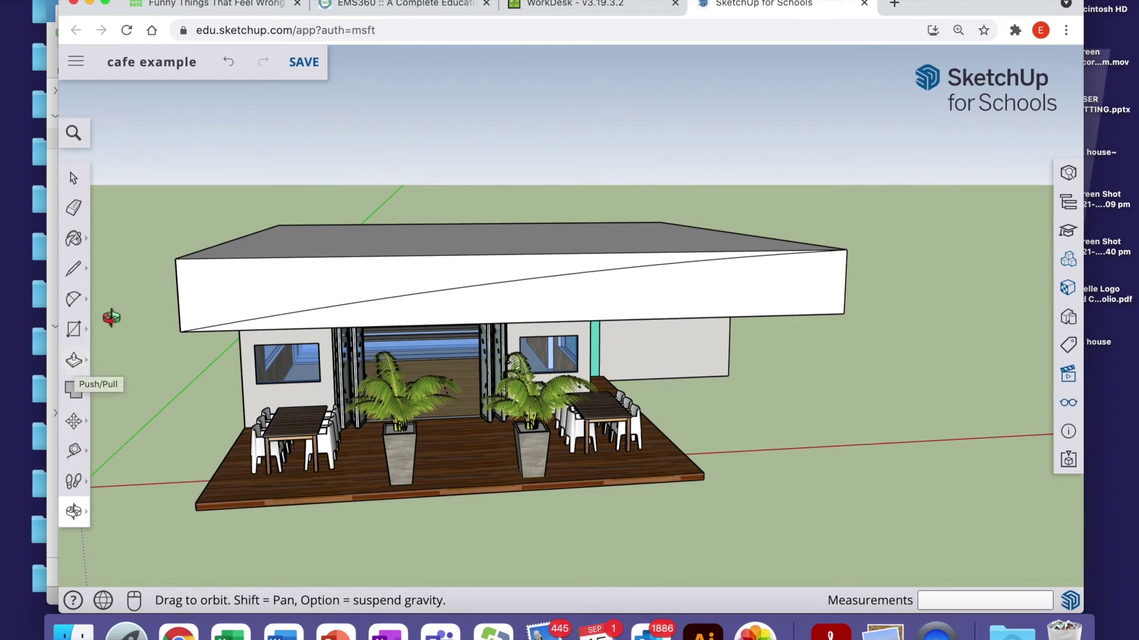
click(73, 360)
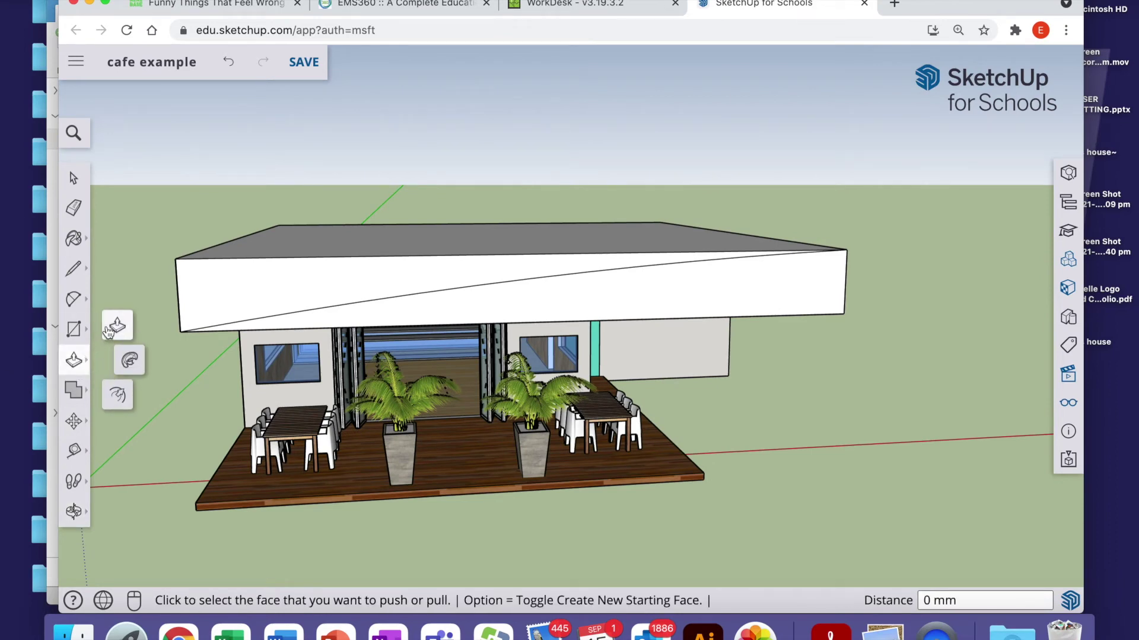
click(229, 261)
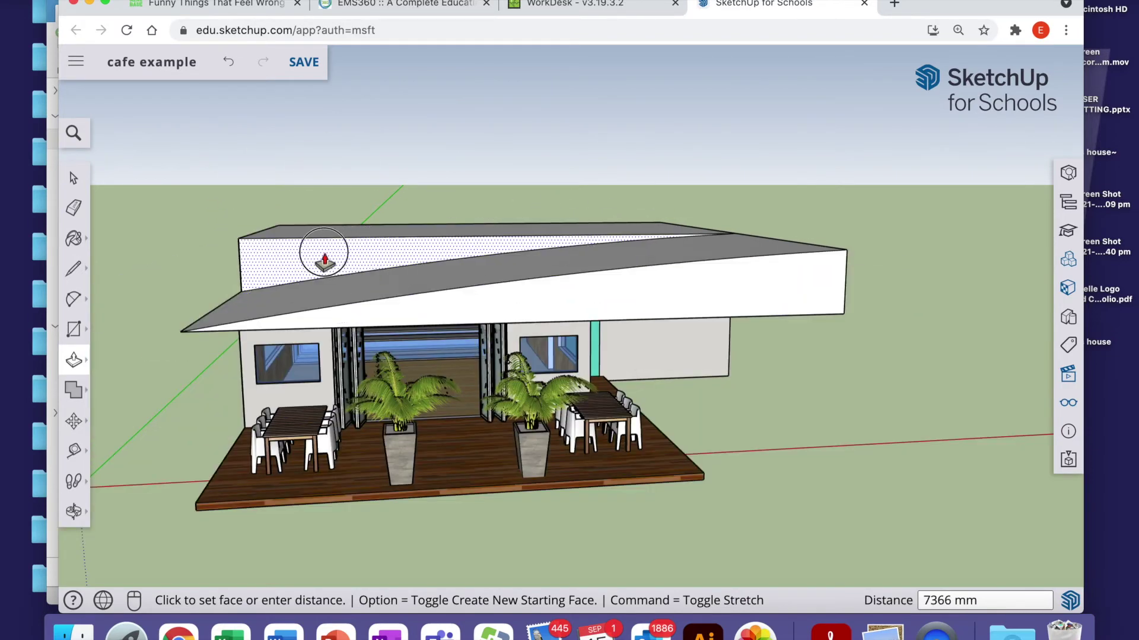
click(293, 254)
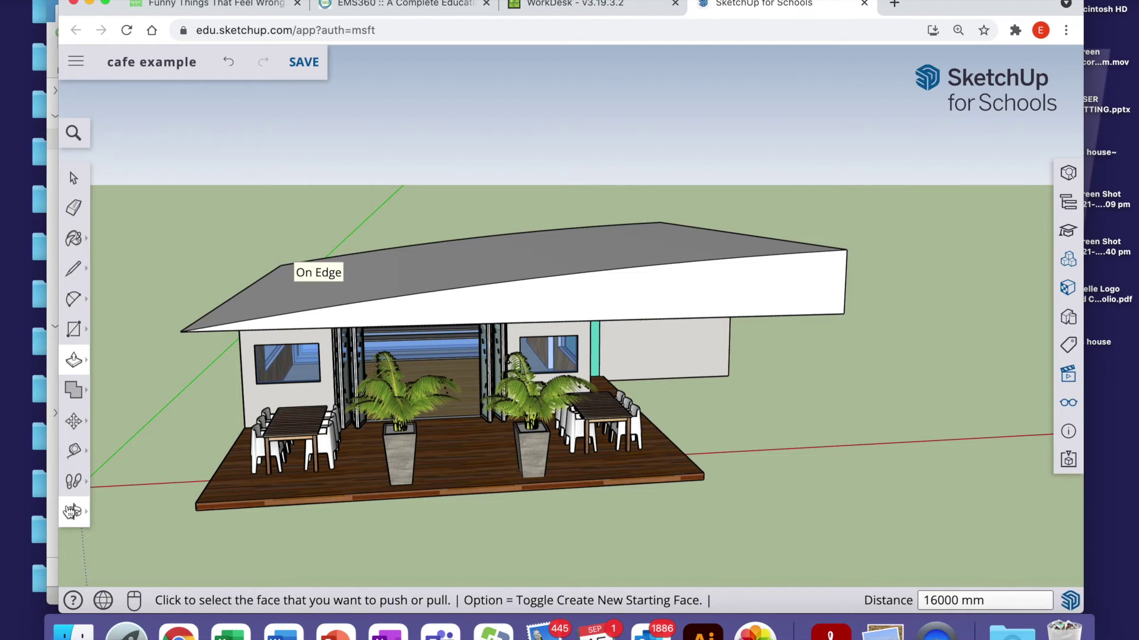
- Undo the curved roof and the whole overhanging roof block back to the open walls
key(super+z)
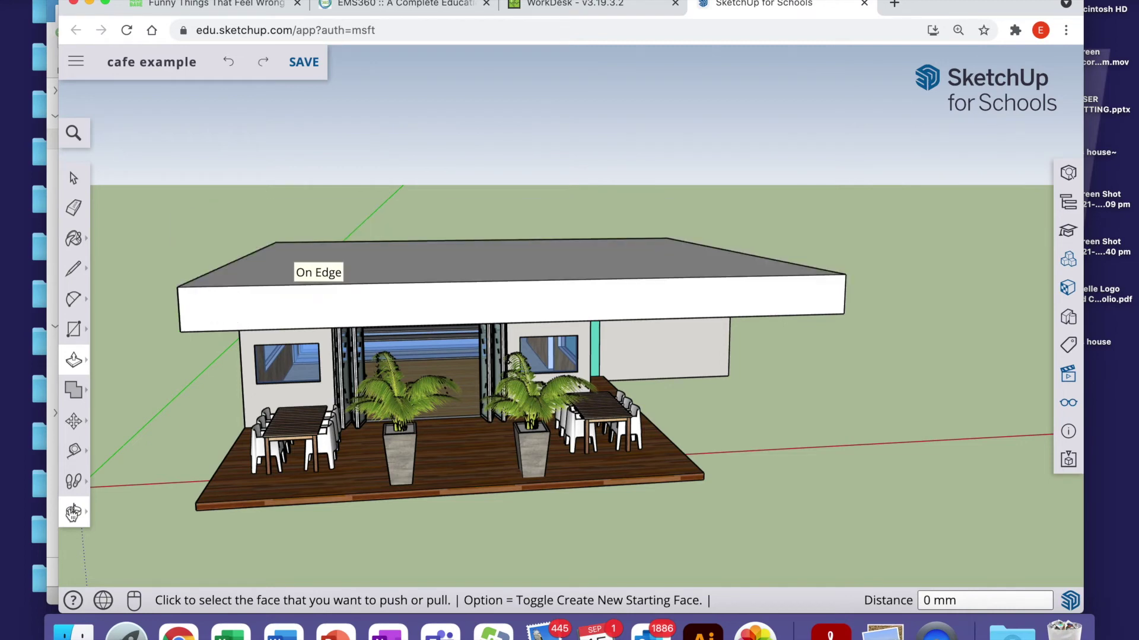
key(super+z)
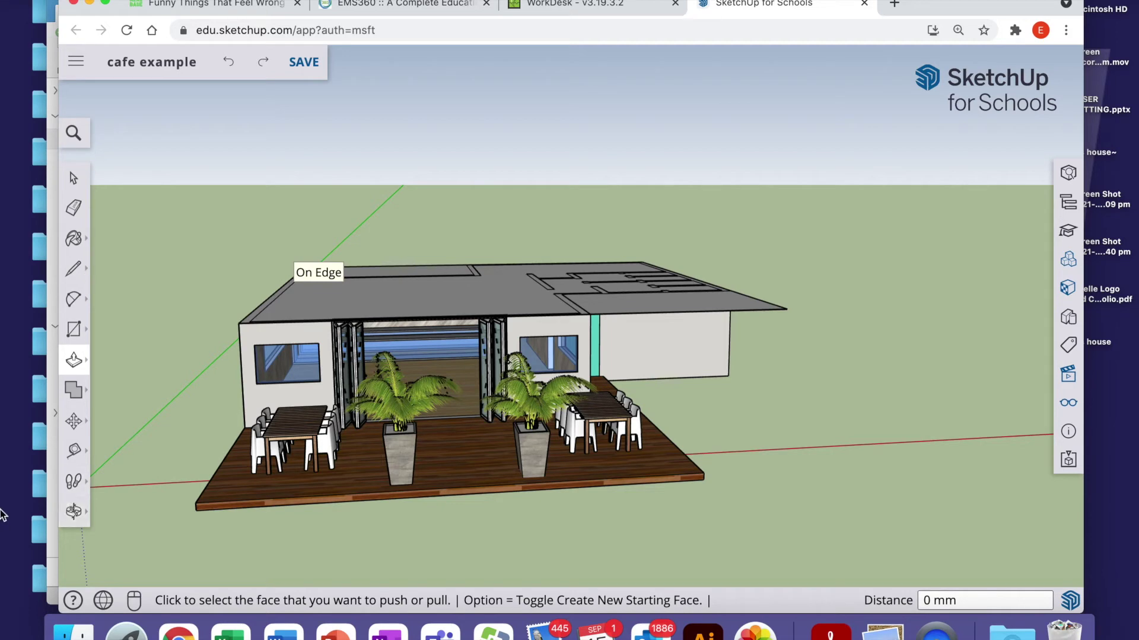
click(86, 520)
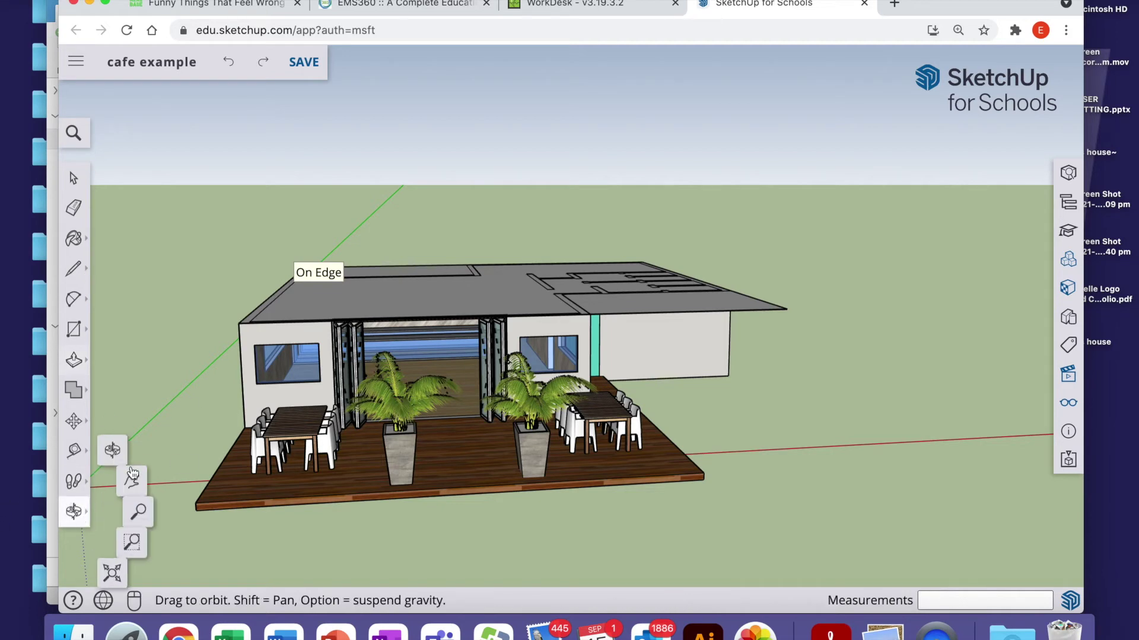
click(119, 437)
drag(775, 322, 706, 355)
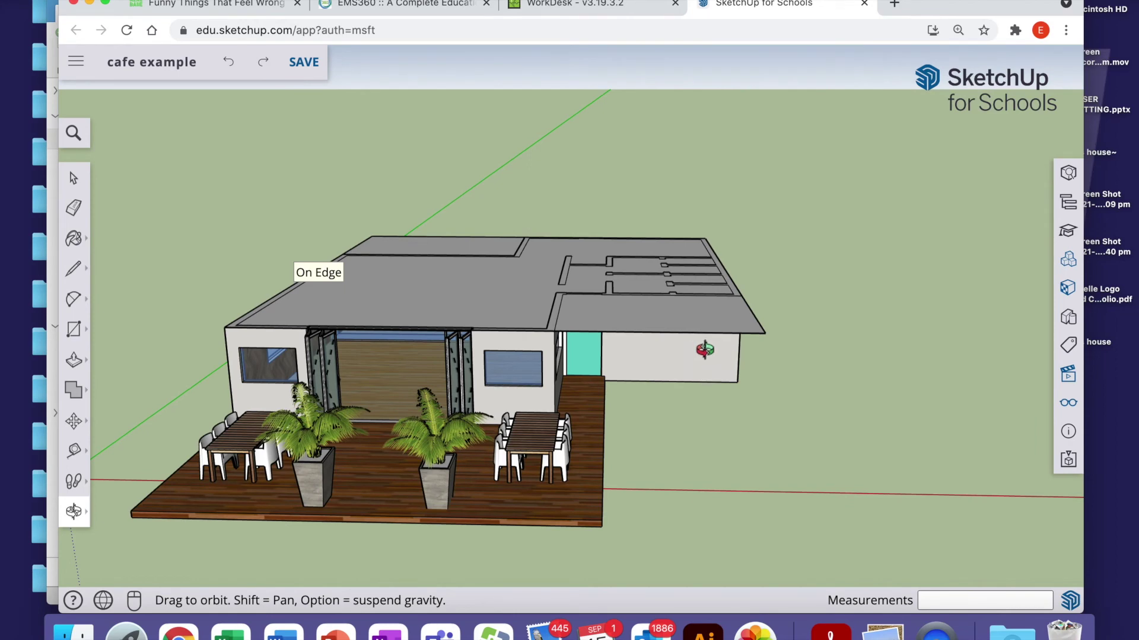
key(p)
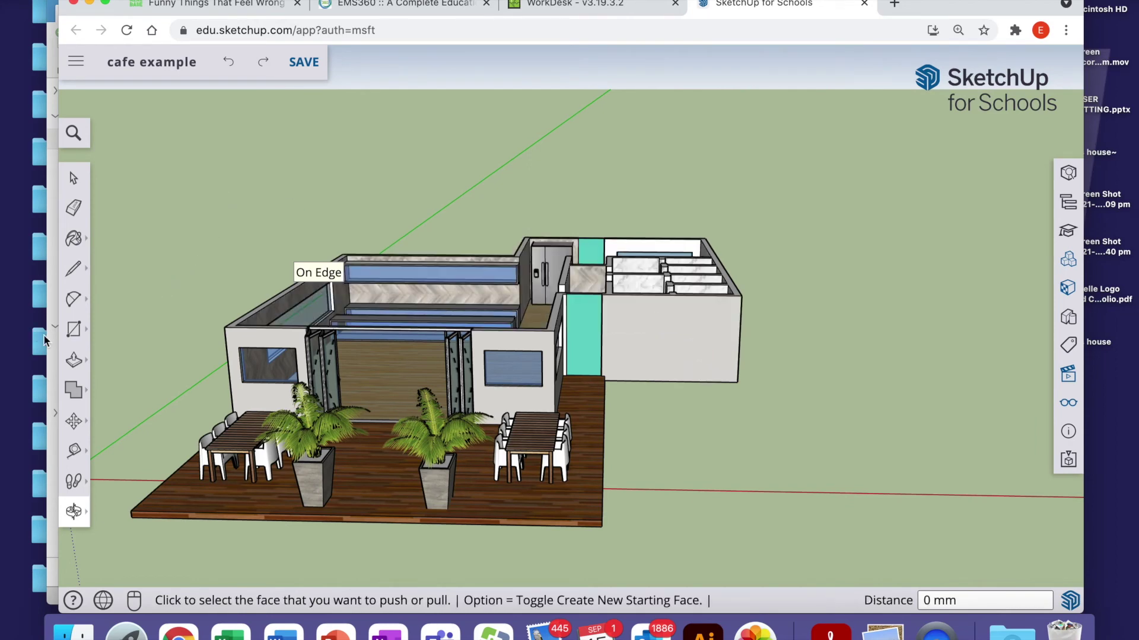
- Draw a 7000 × 10000 mm rectangle over the side wing's walls, between its opposite outer corners
click(76, 330)
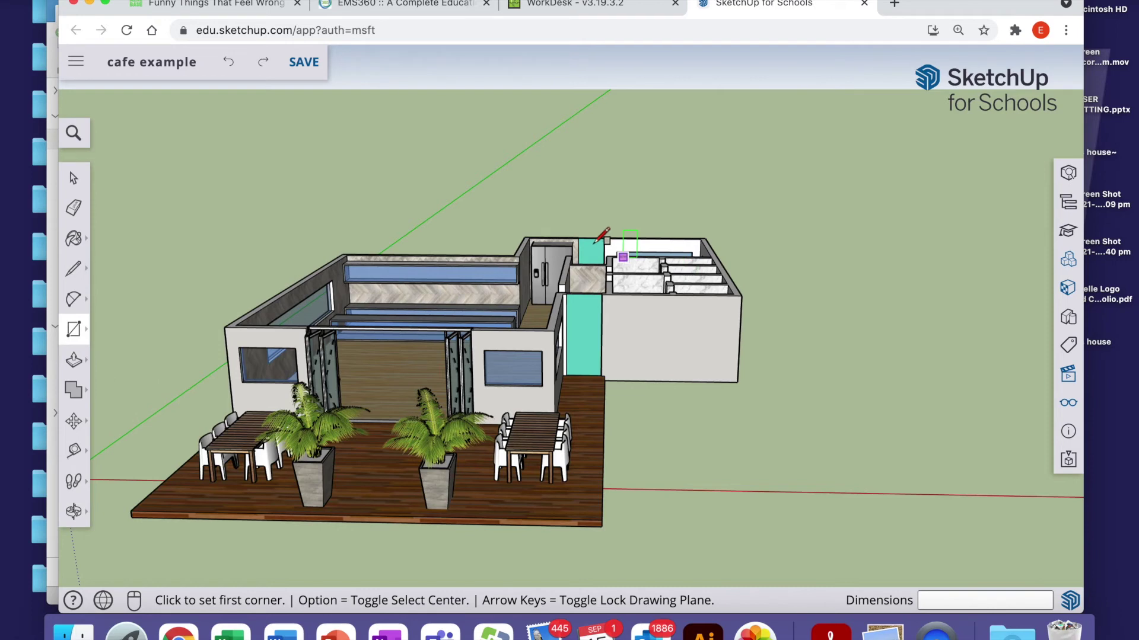
click(525, 238)
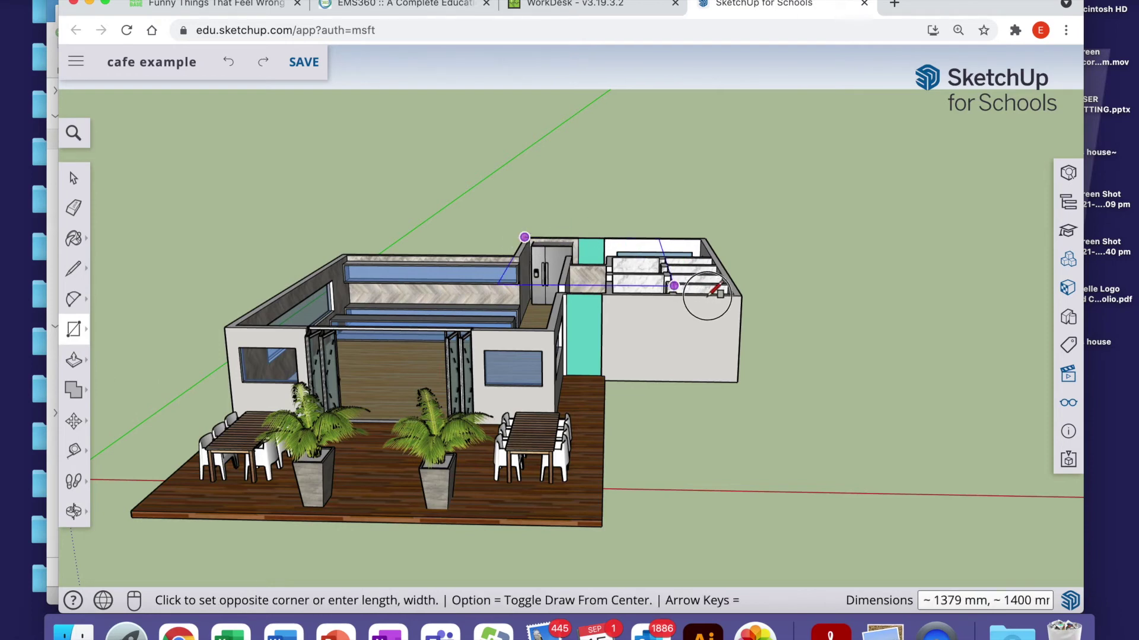
click(742, 295)
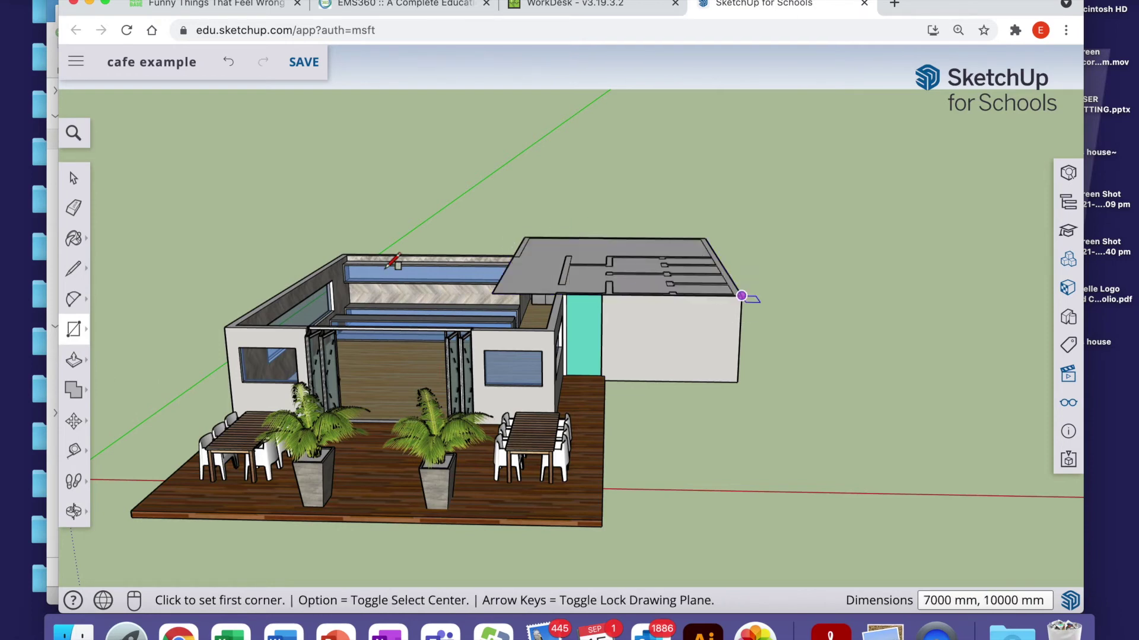
- Draw a 10000 × 8000 mm rectangle over the main room's walls and erase the side-wing rectangle's edge overlapping it
click(225, 327)
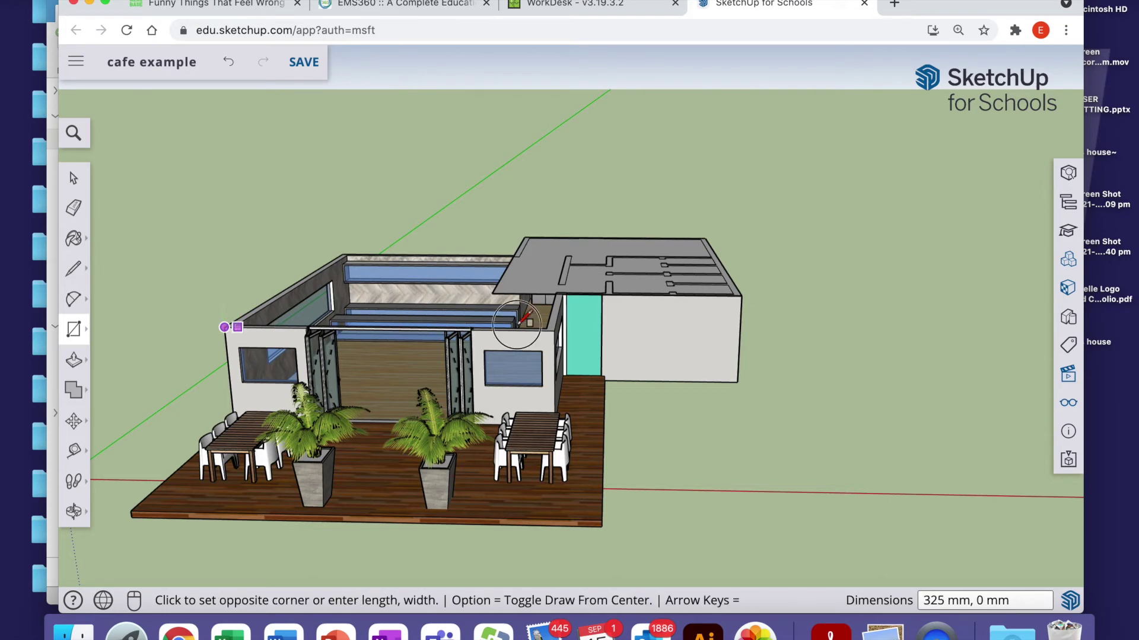
click(571, 256)
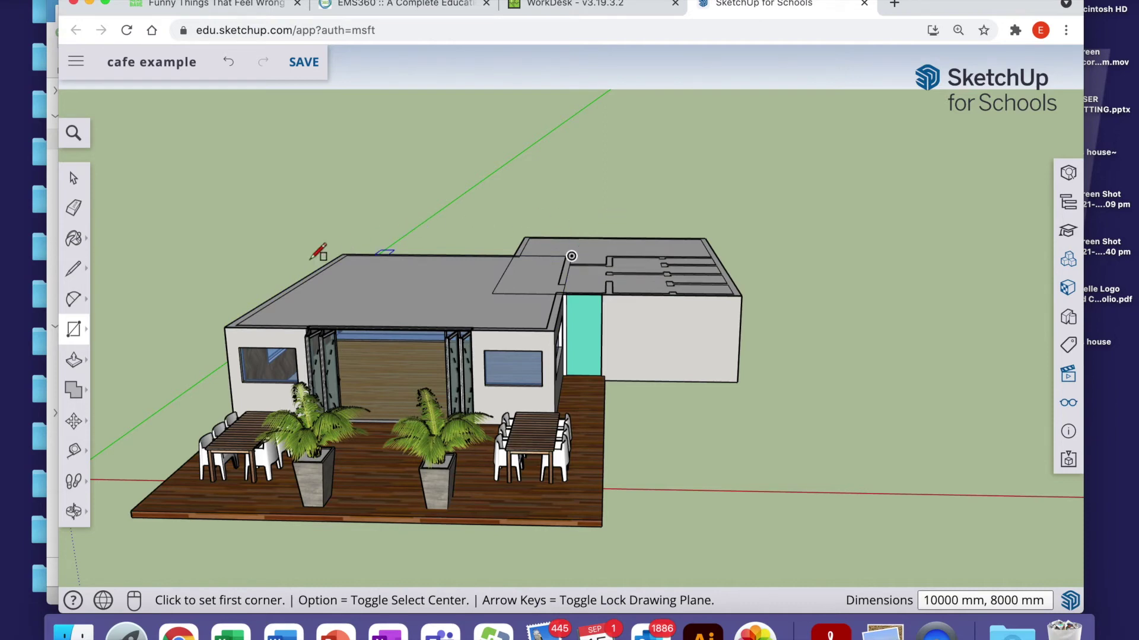
click(73, 208)
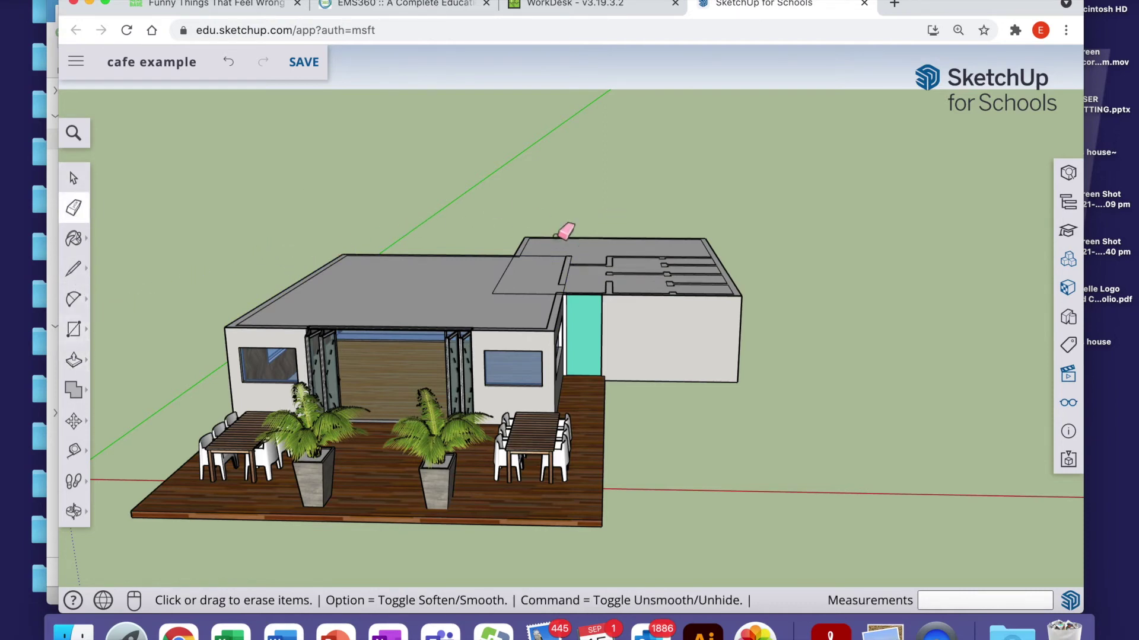
click(509, 280)
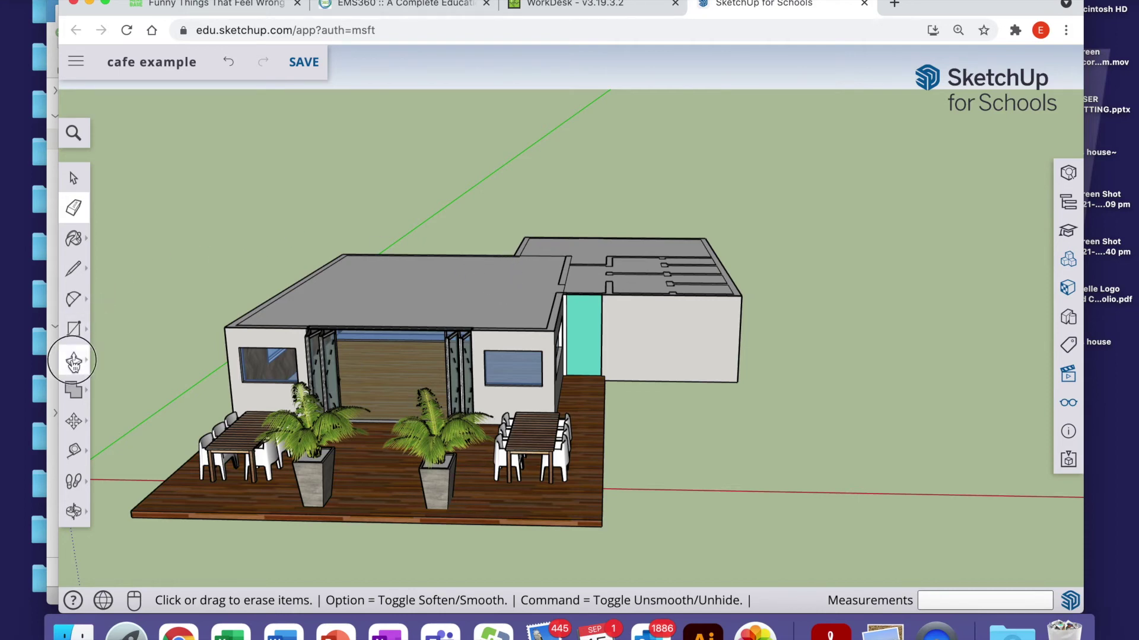
- Raise the side wing's roof face by 1258 mm
click(74, 359)
click(703, 280)
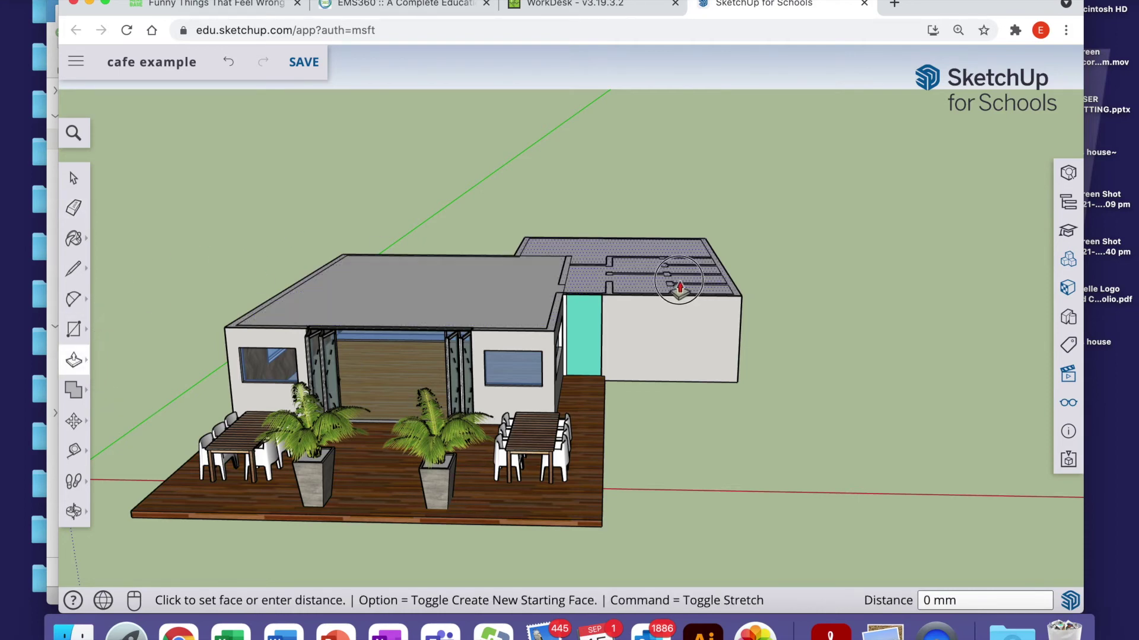
click(685, 254)
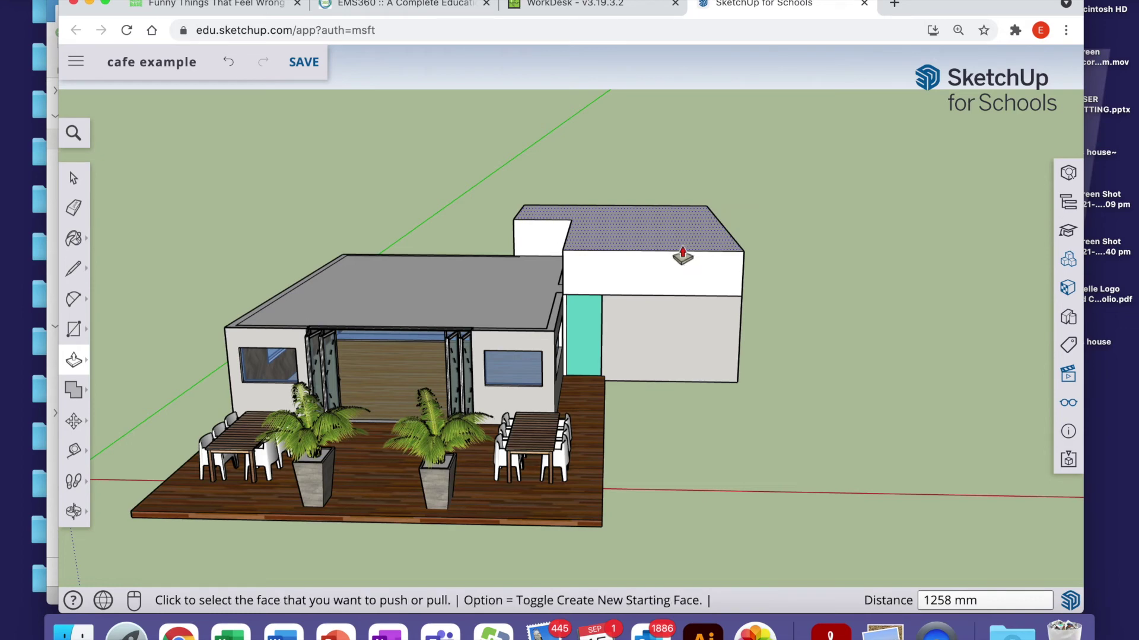
- Draw a diagonal down the side-wing block's front face from its upper left to its lower right, and push the triangle above it back 10000 mm
click(74, 268)
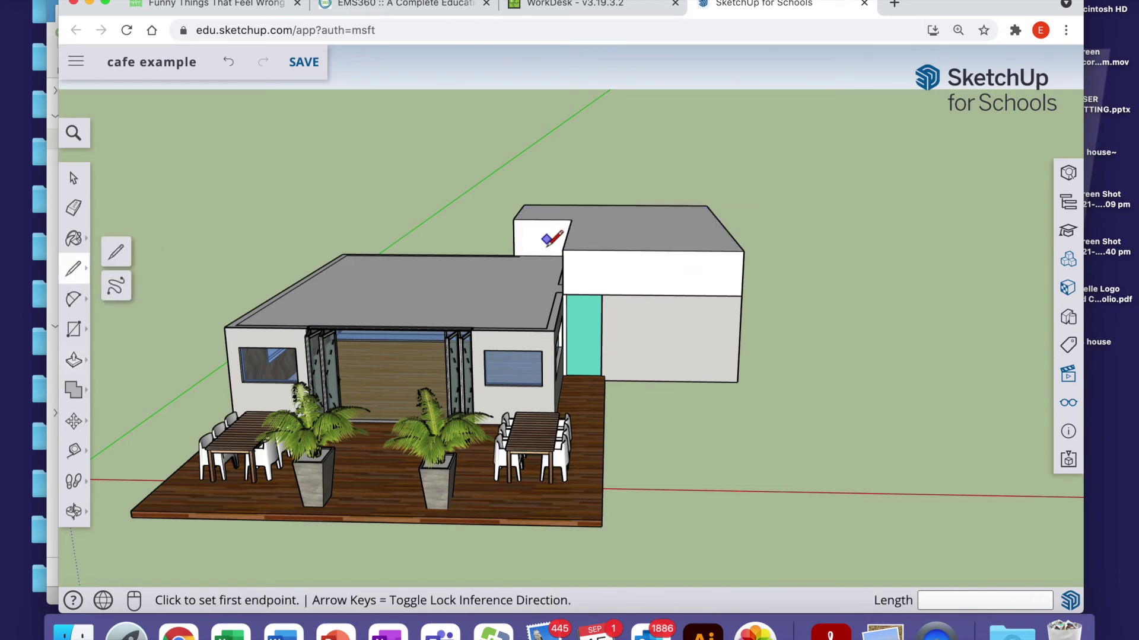
click(563, 249)
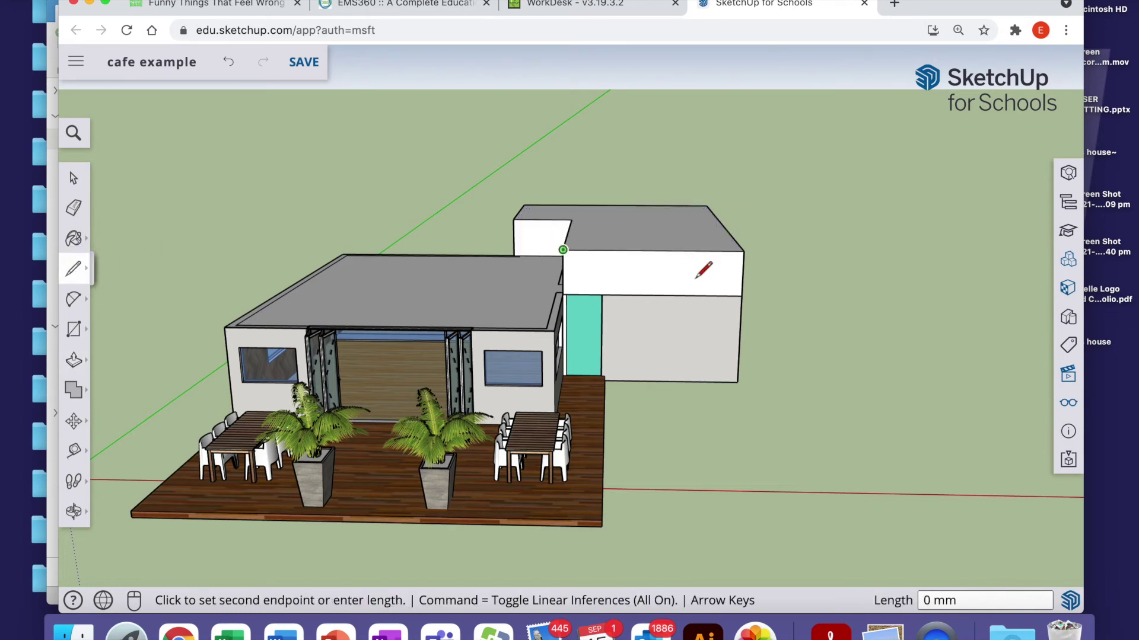
click(734, 294)
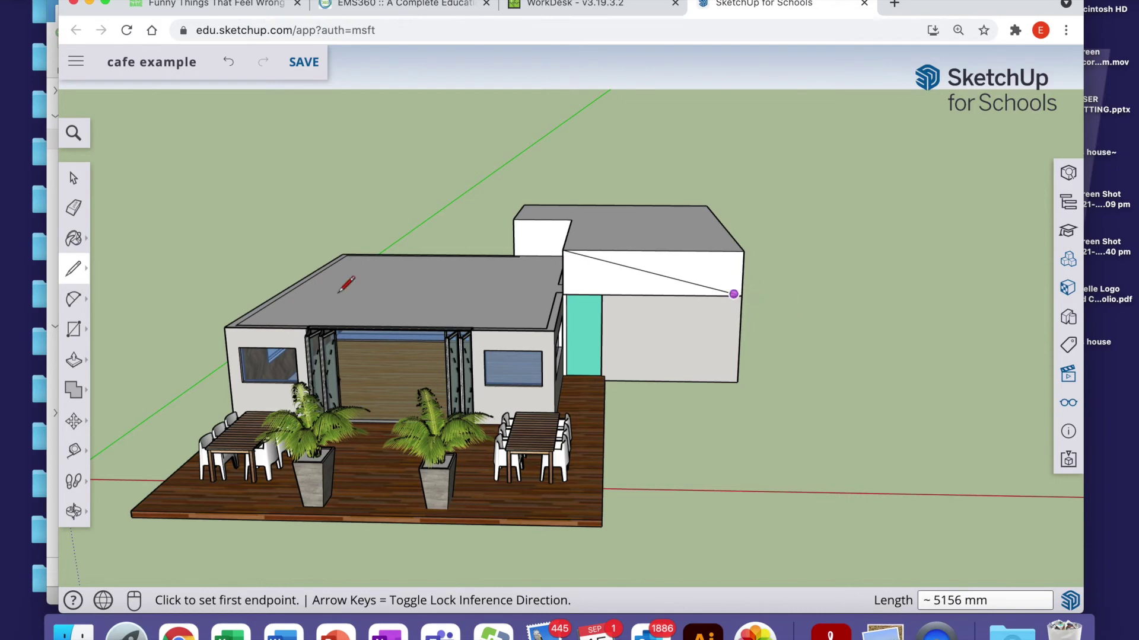
click(73, 360)
drag(759, 272, 439, 150)
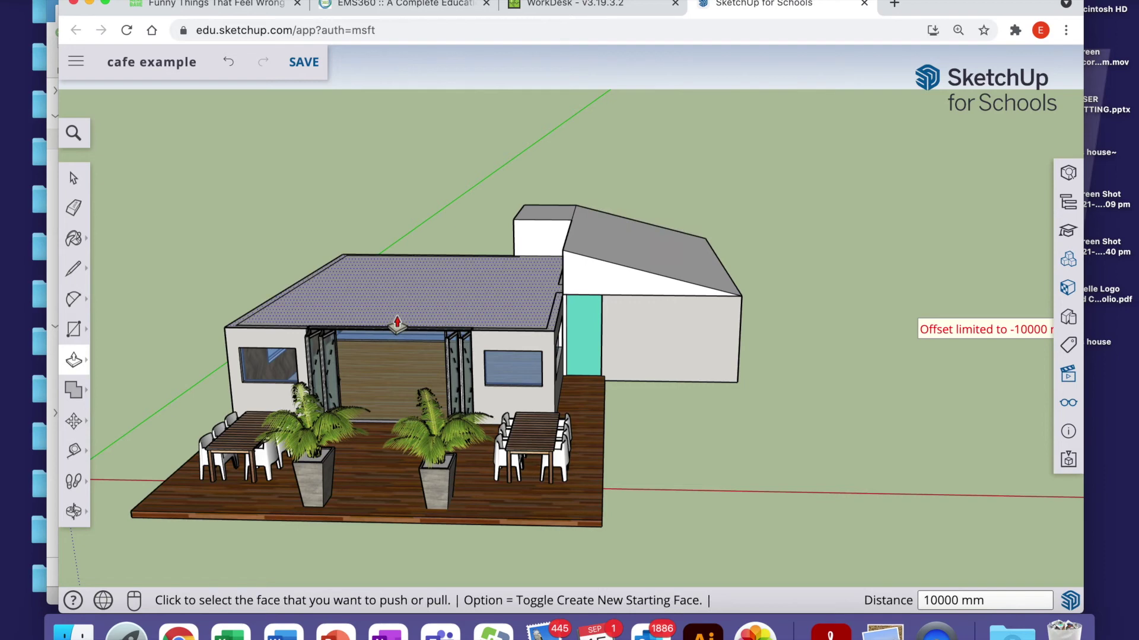
- Raise the main room's roof face into a block taller than the side wing's roof
drag(395, 323, 446, 209)
click(430, 237)
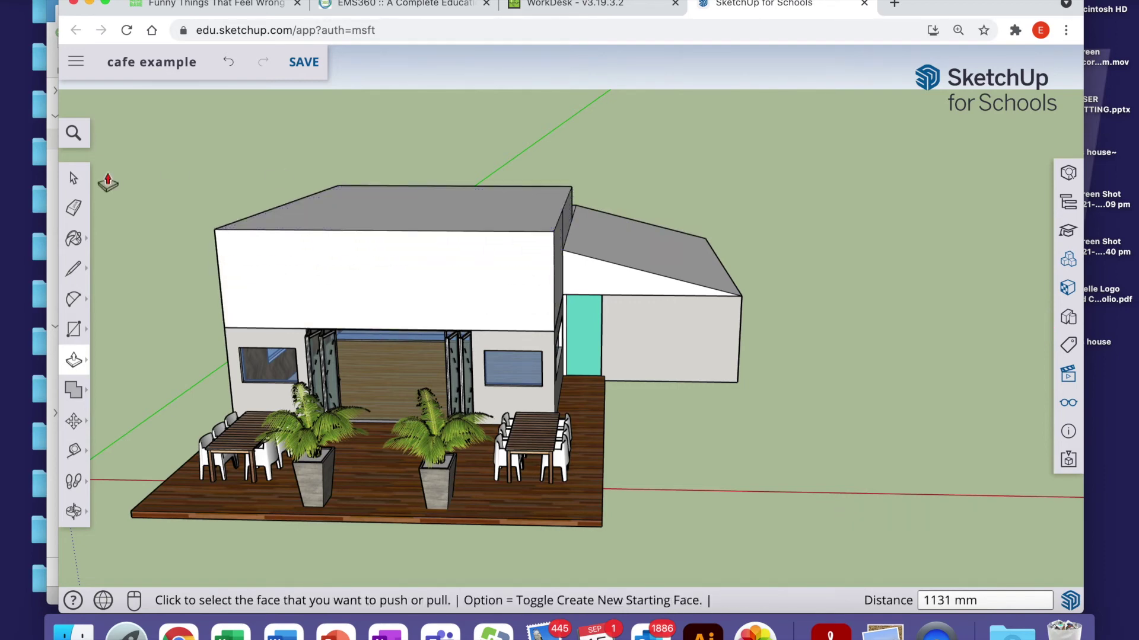
- Draw a diagonal on the main-room roof block's front face from upper right to lower left, and push the triangle above it back 10000 mm
click(73, 267)
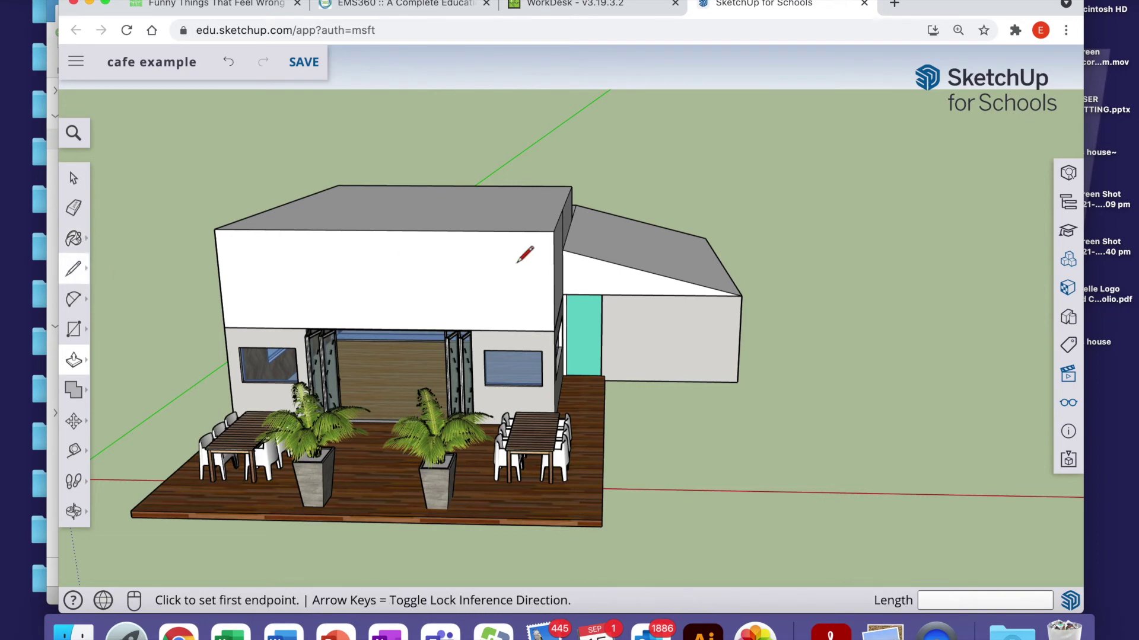
click(553, 231)
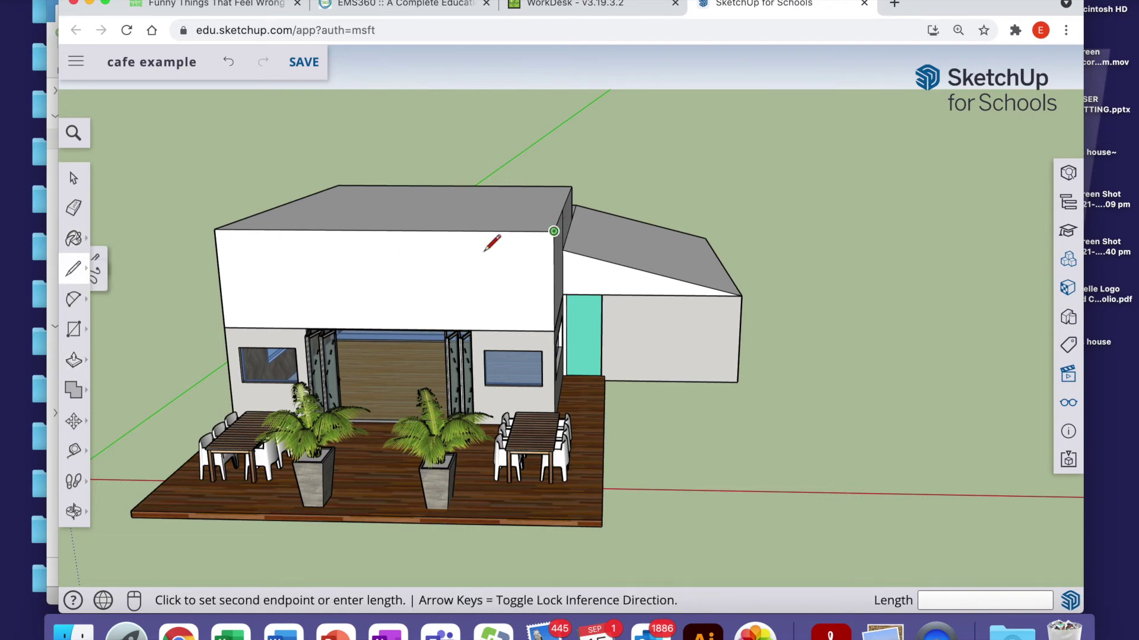
click(225, 327)
click(74, 364)
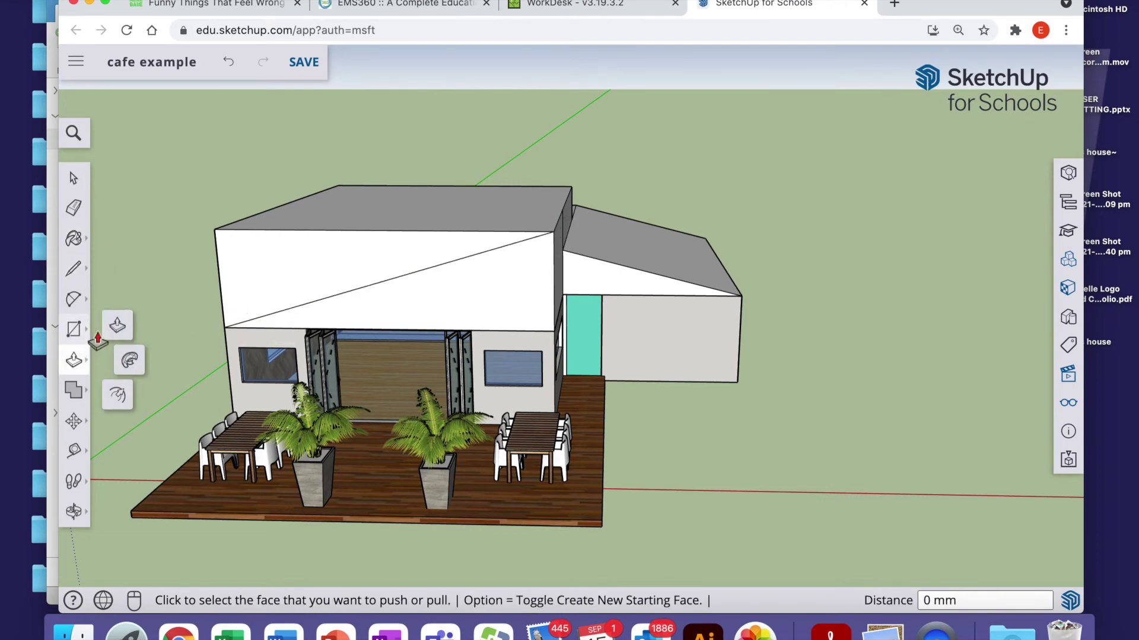
click(332, 256)
click(456, 166)
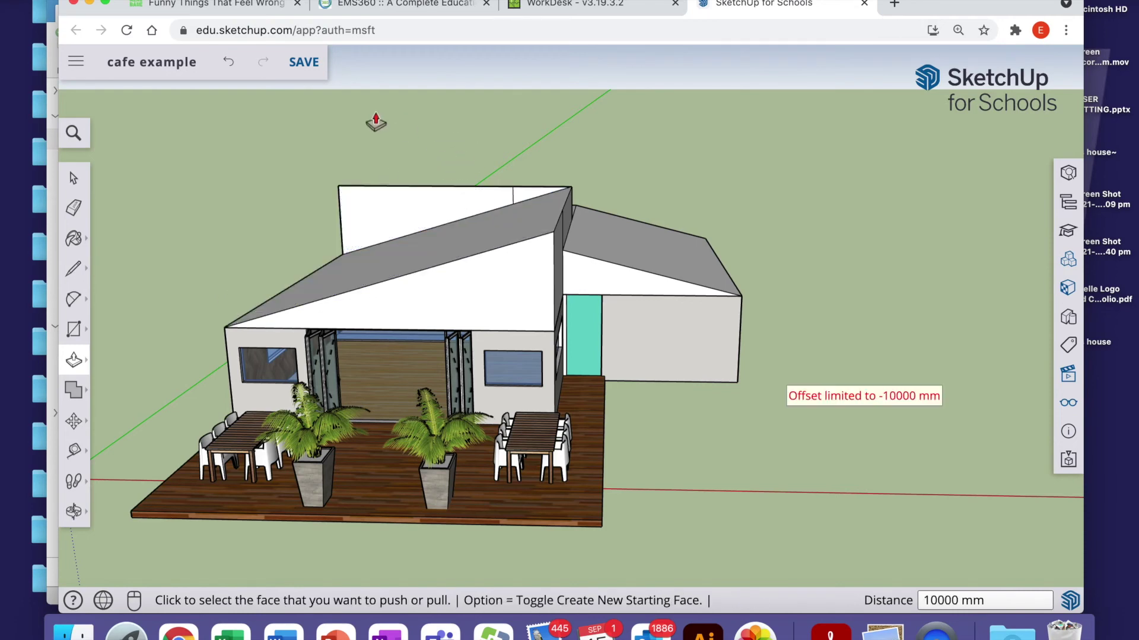
click(375, 182)
click(469, 166)
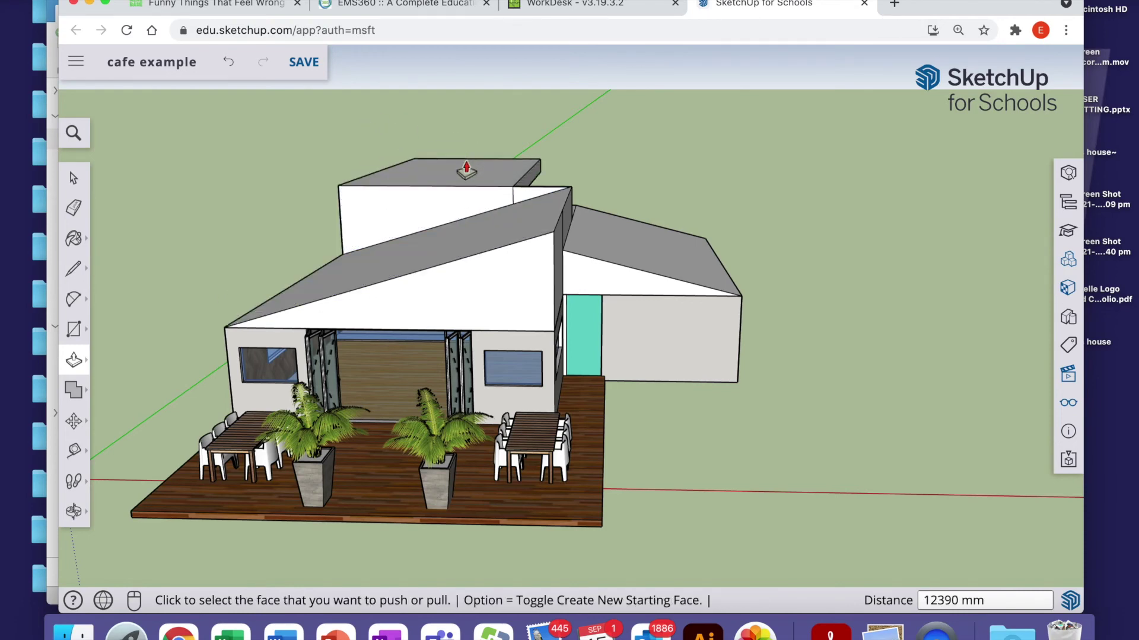
key(super+z)
- Erase the leftover edges of the back face standing above the main room's sloping roof
click(73, 207)
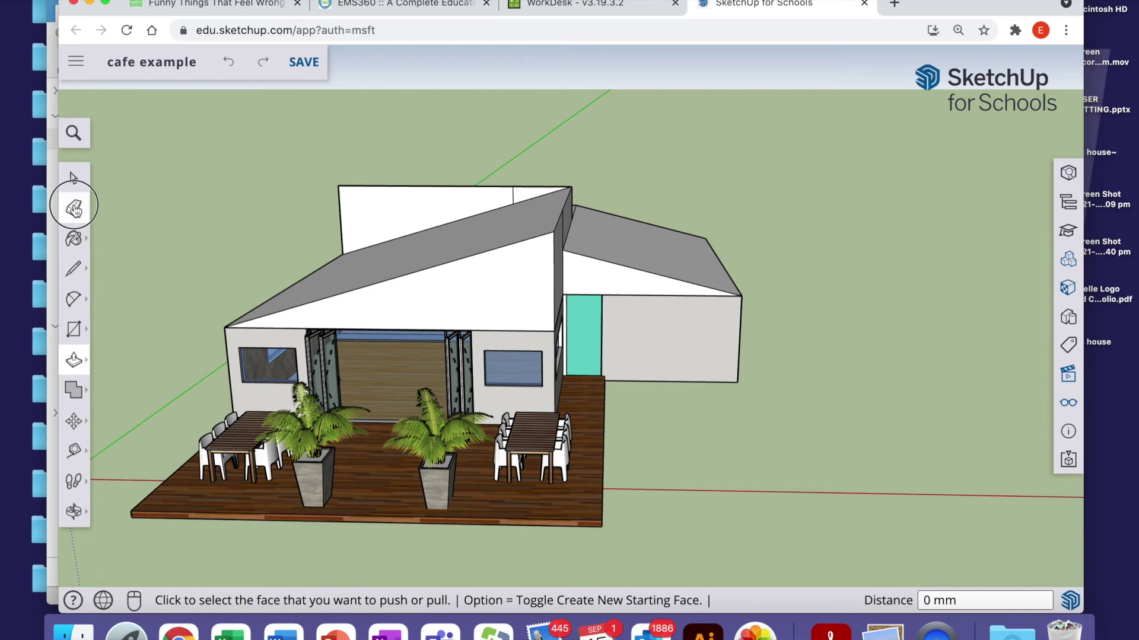
drag(364, 182, 328, 208)
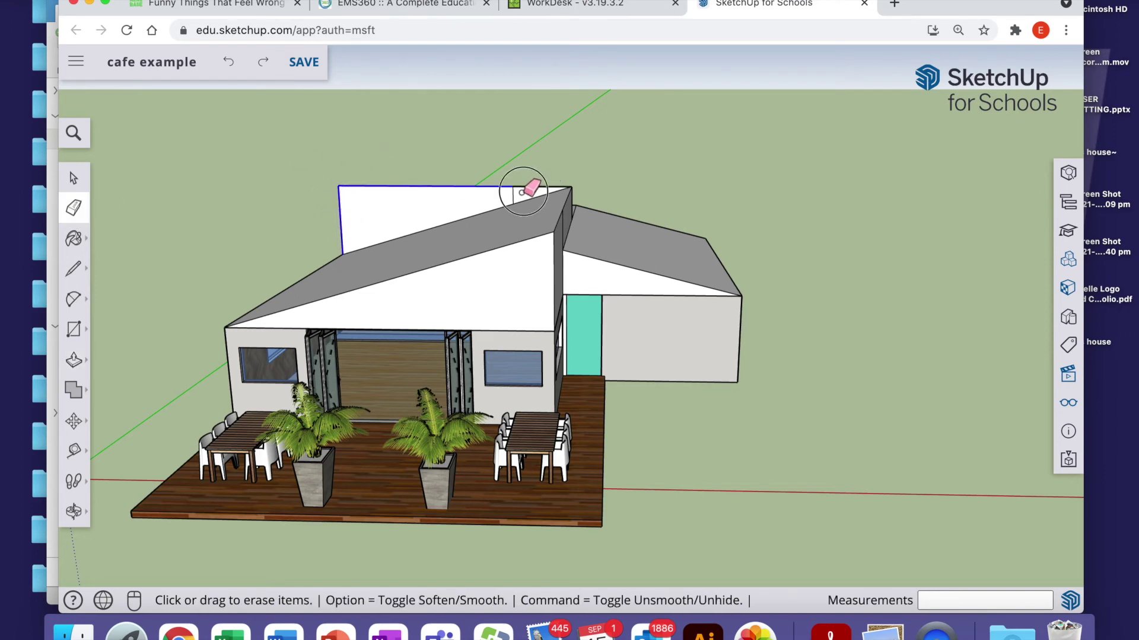
drag(521, 193, 555, 178)
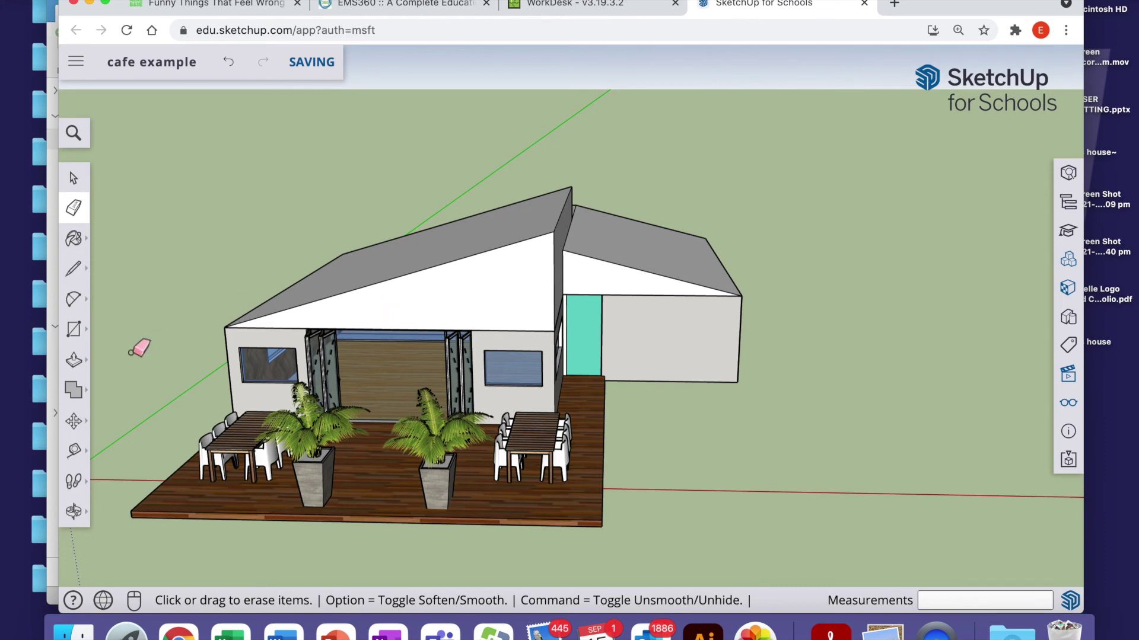
- Pull the main room's triangular front roof face forward 3640 mm and the side wing's triangular front roof face forward 4074 mm
click(74, 360)
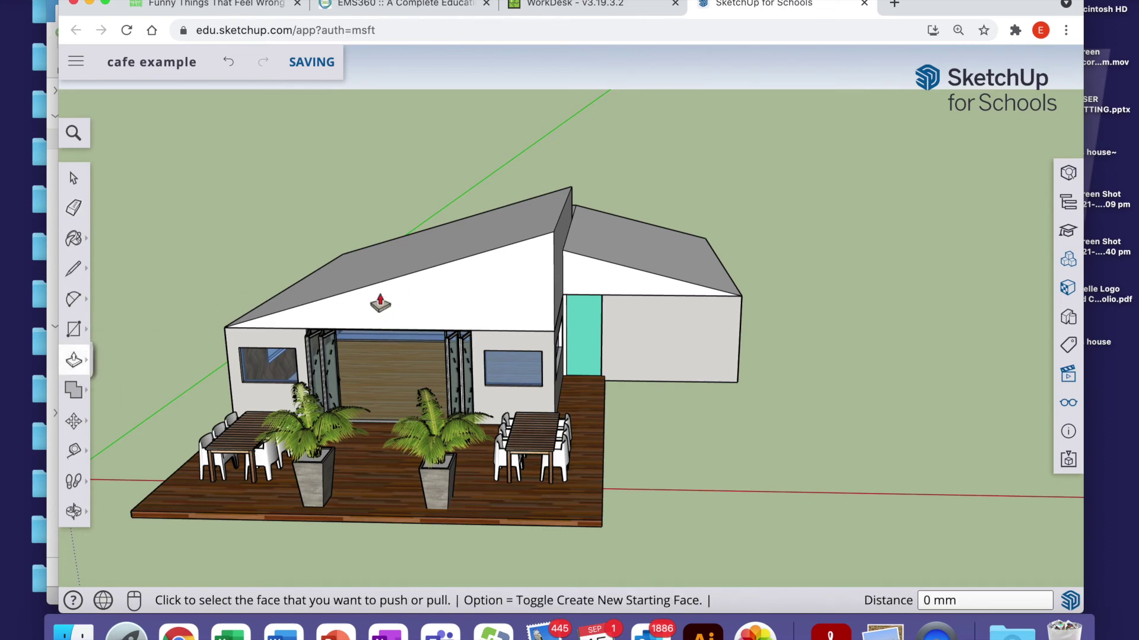
click(401, 310)
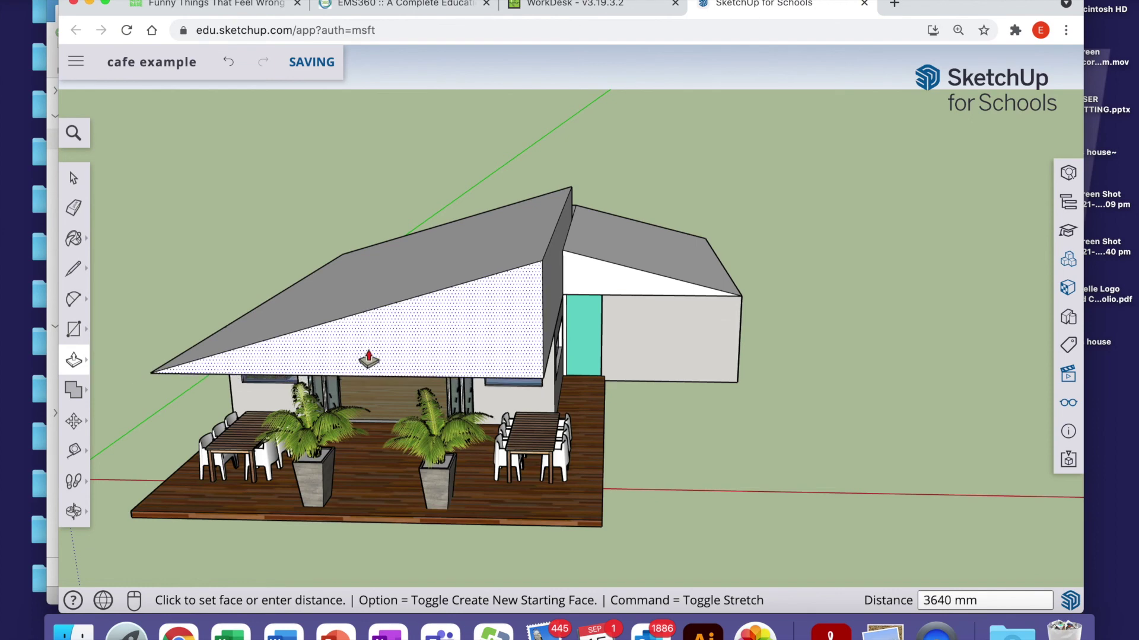
click(356, 360)
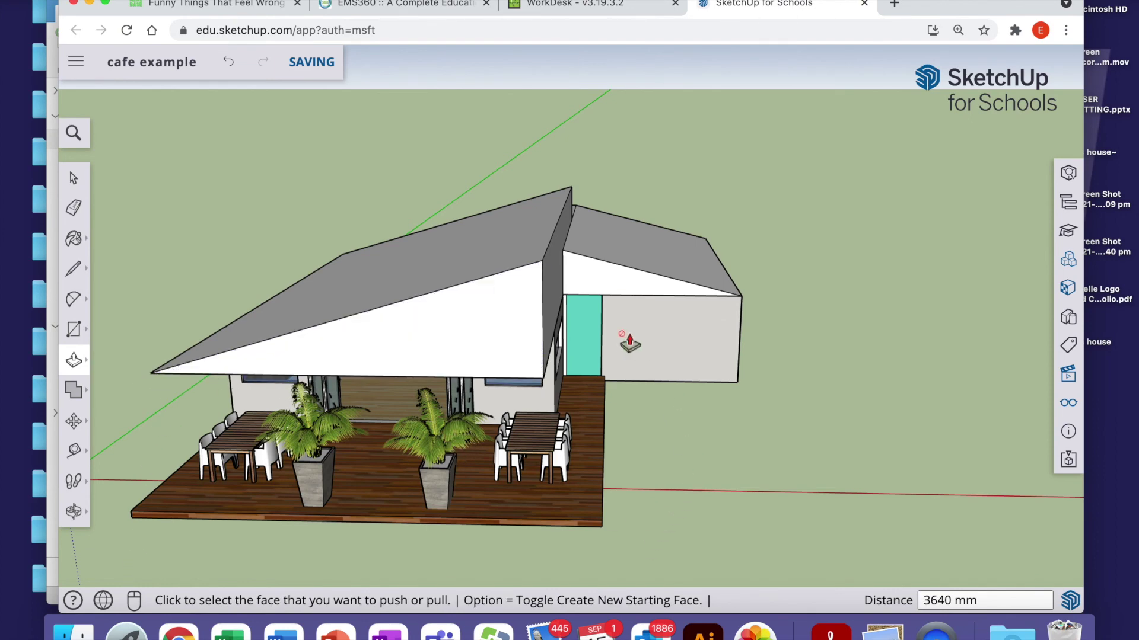
click(606, 292)
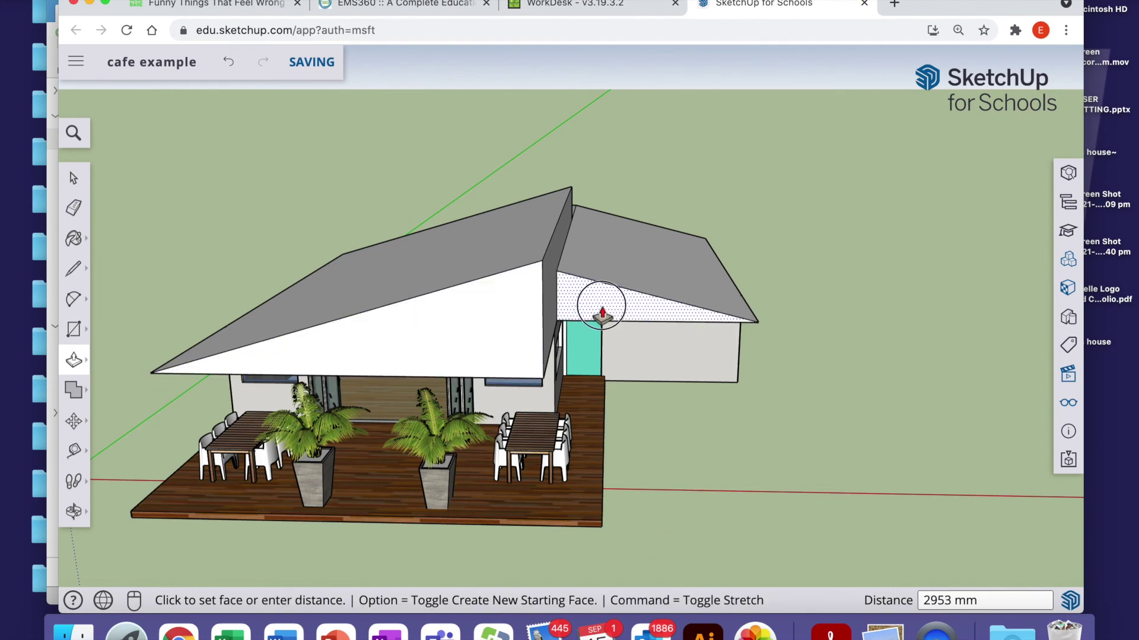
click(593, 313)
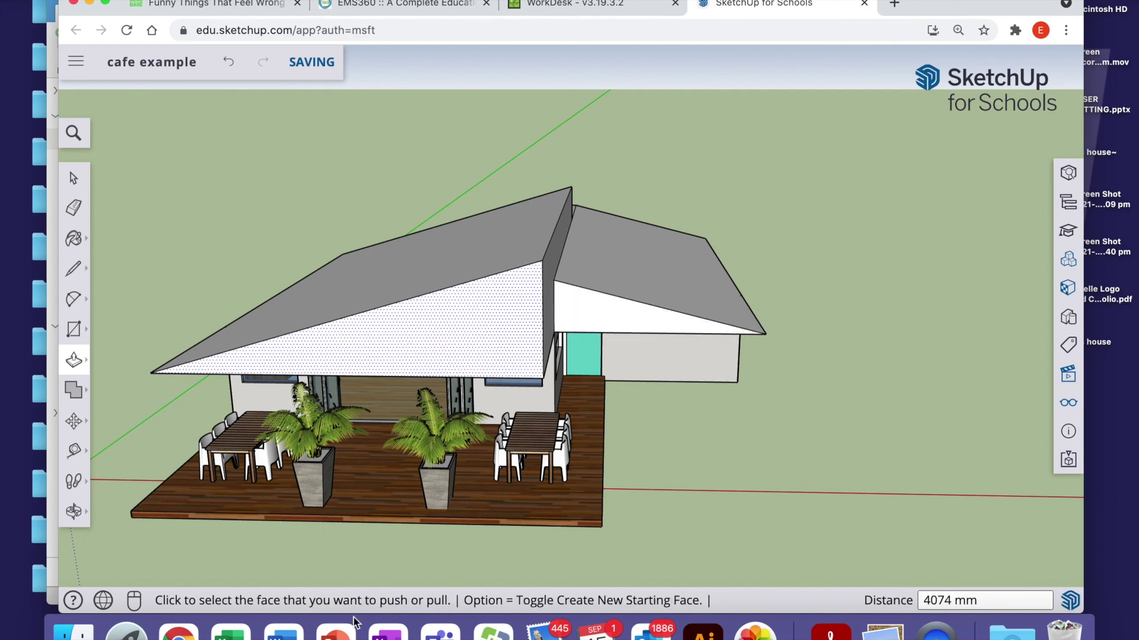
- On the building's rear, draw a line from the side-wing roof's peak to the block's lower right corner, and push the triangle above it in 4000 mm
click(89, 508)
drag(719, 368, 615, 439)
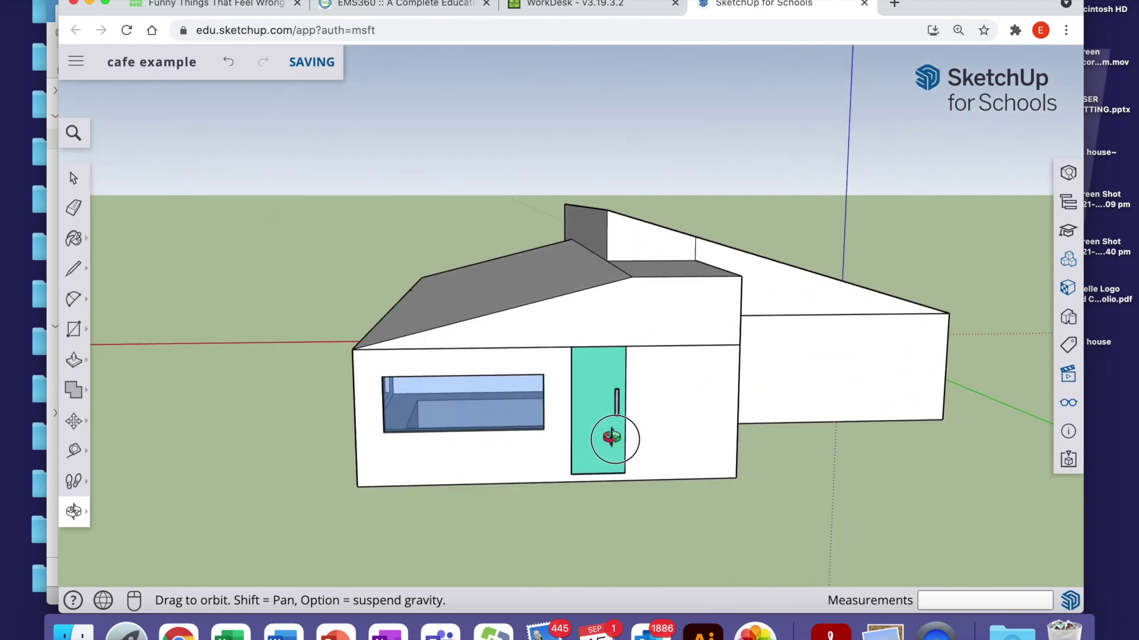
click(74, 268)
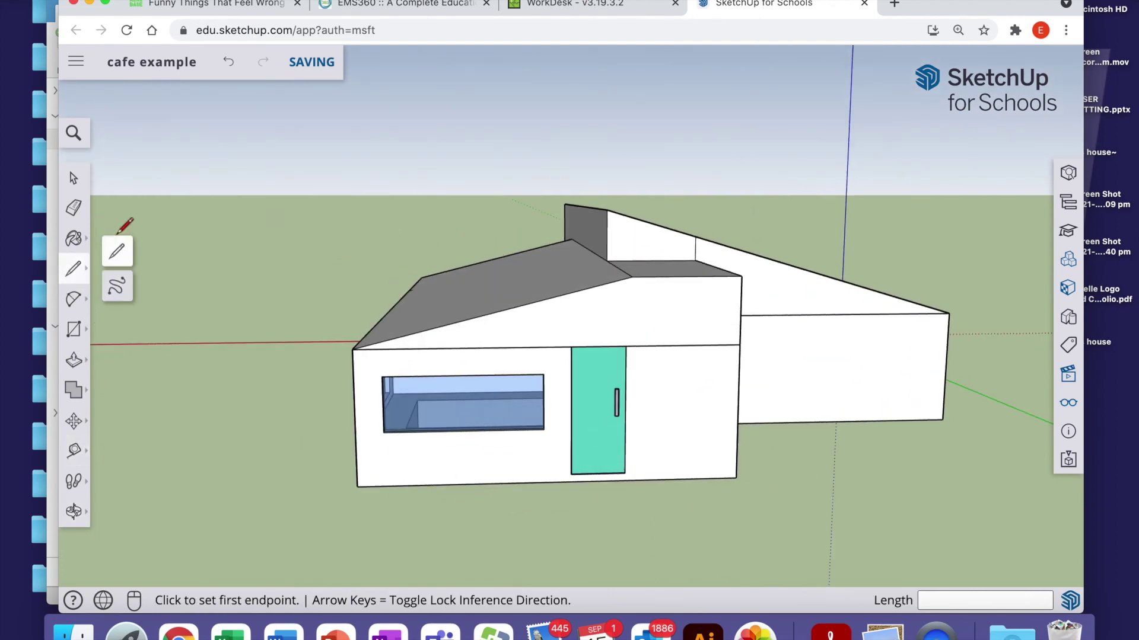
click(632, 276)
click(740, 344)
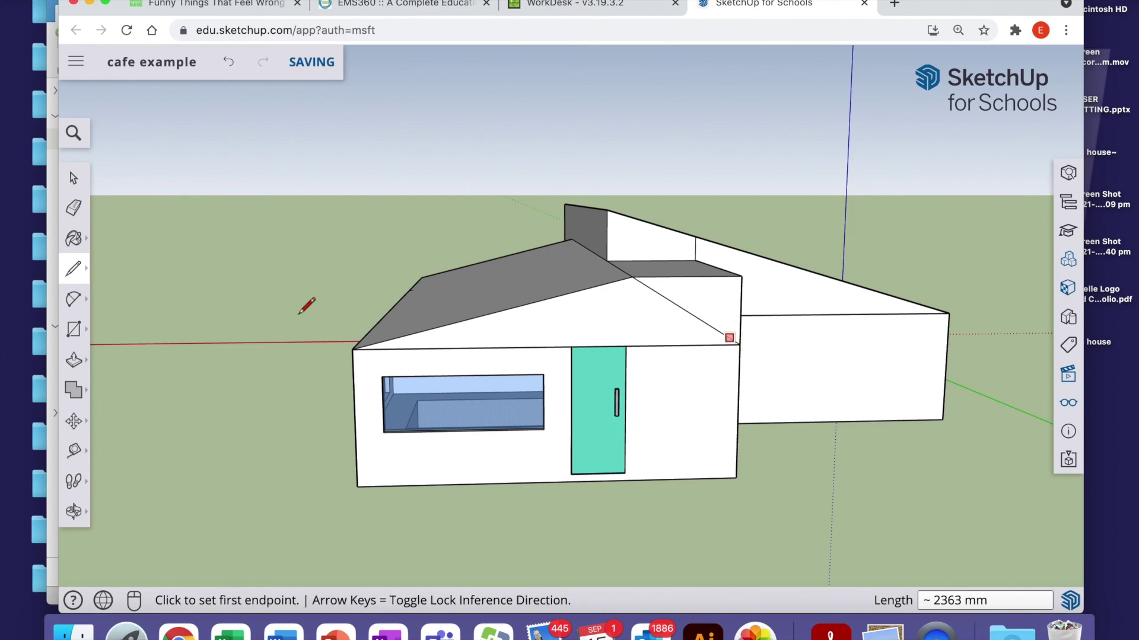
click(74, 366)
click(715, 309)
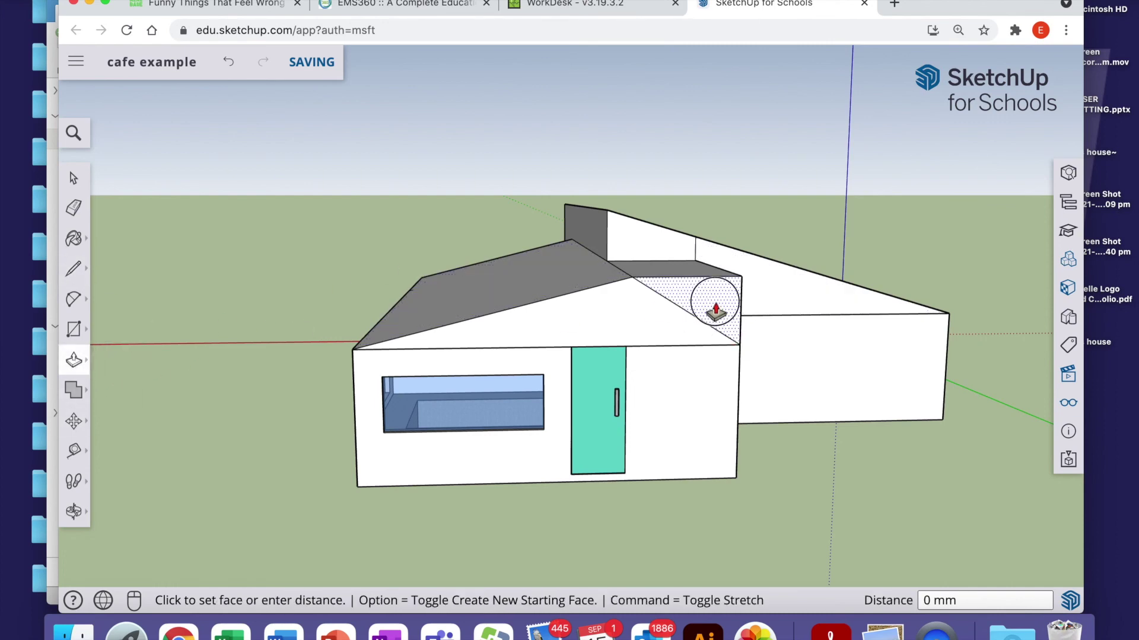
click(664, 265)
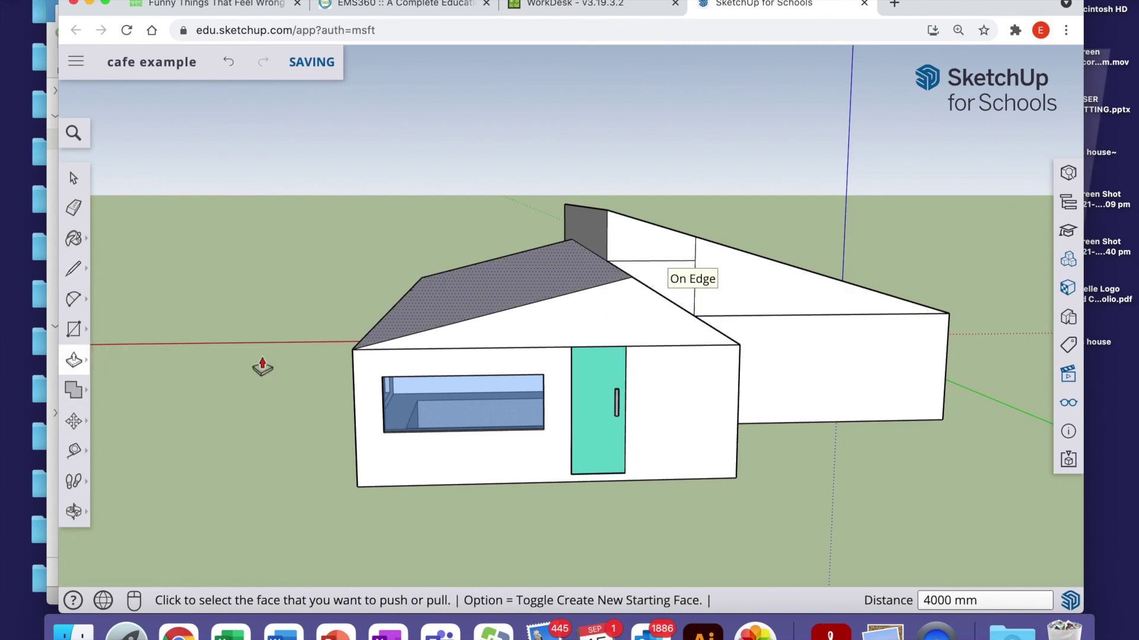
- Erase the stray edges on the main room's rear gable, and try erasing the edge between that gable and the wall below
click(70, 199)
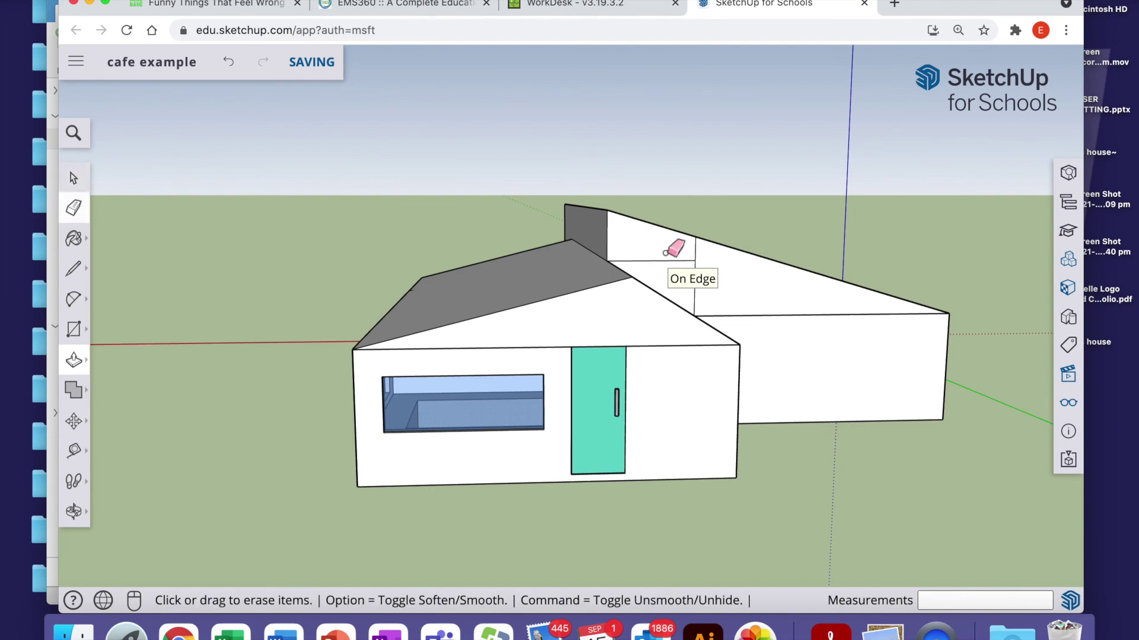
click(698, 265)
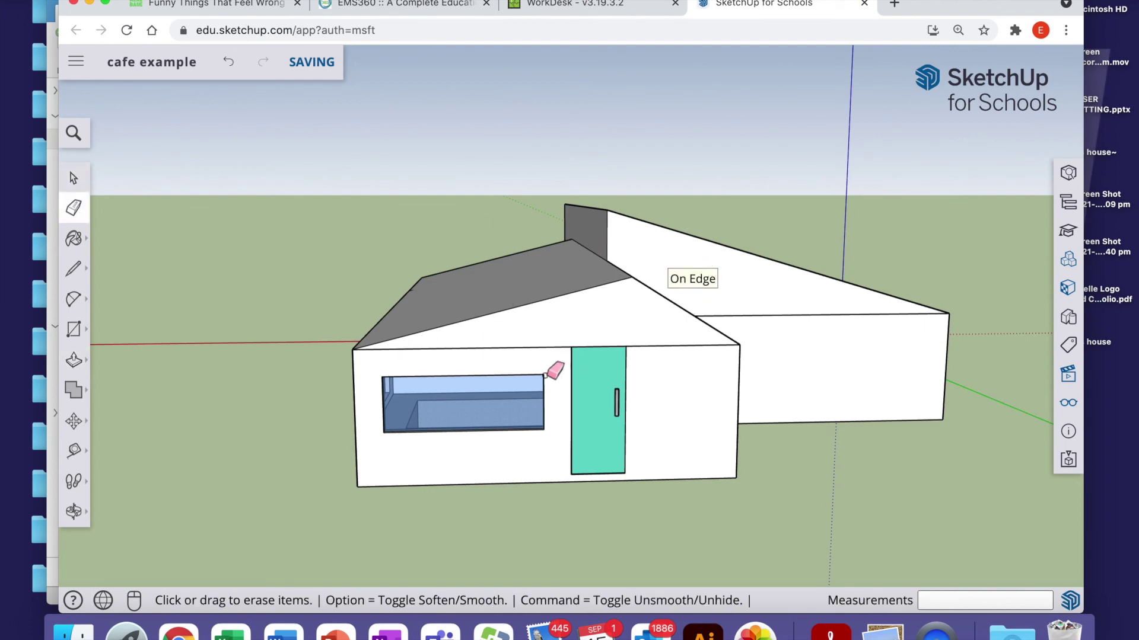
click(830, 312)
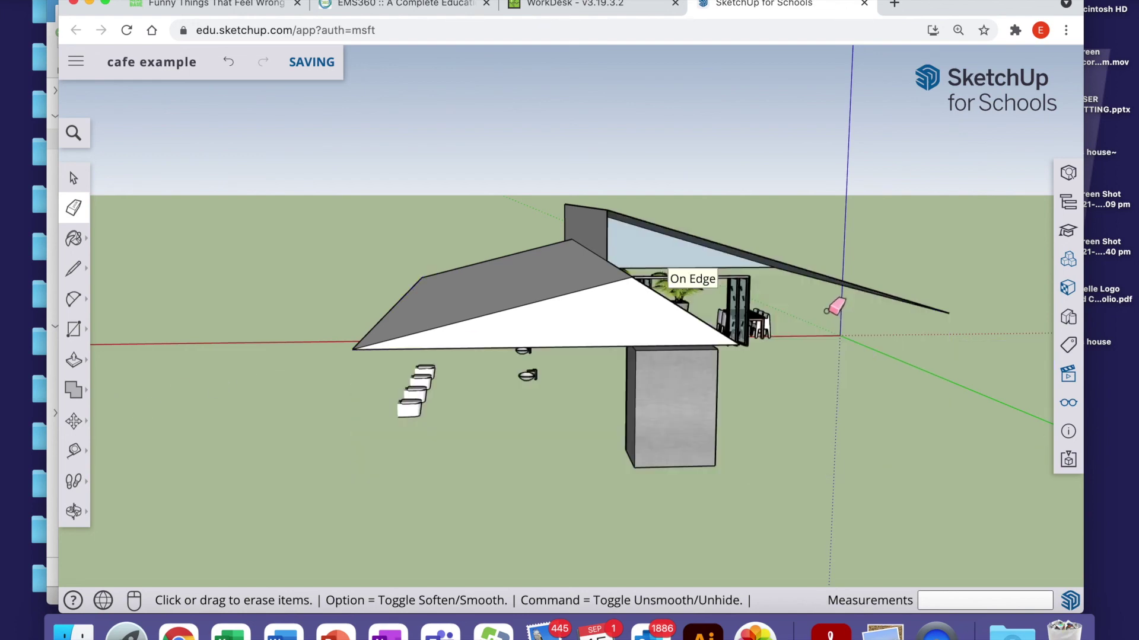